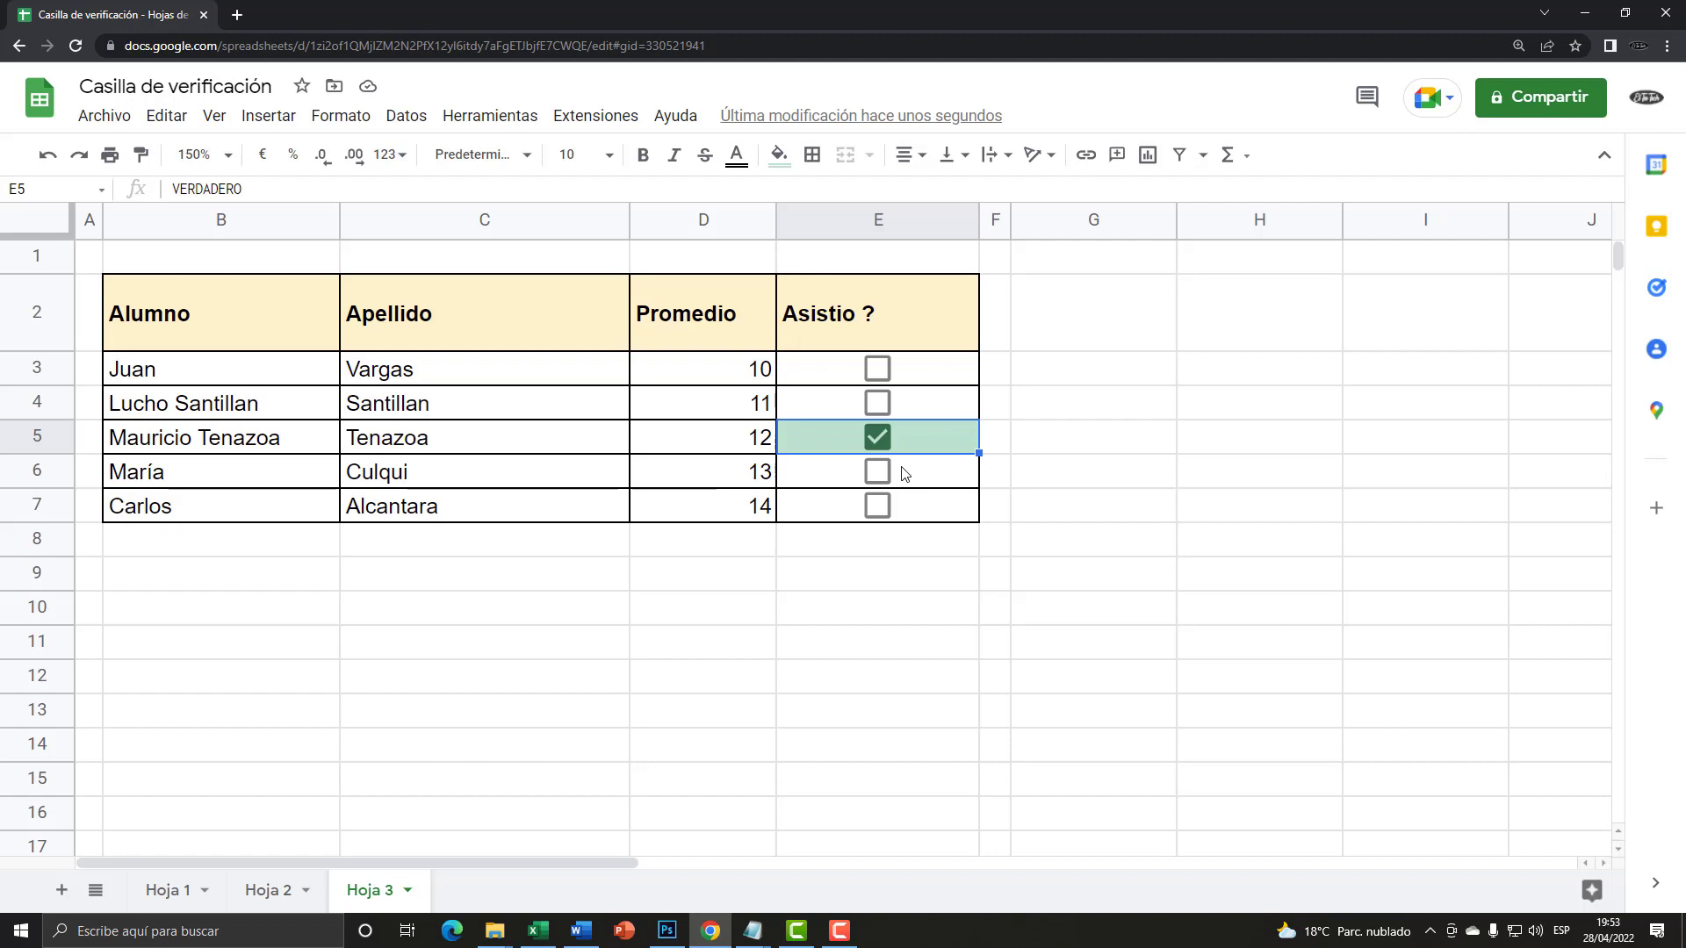
- Tick the attendance checkboxes of all five students in E3:E7
click(877, 436)
click(877, 471)
click(877, 505)
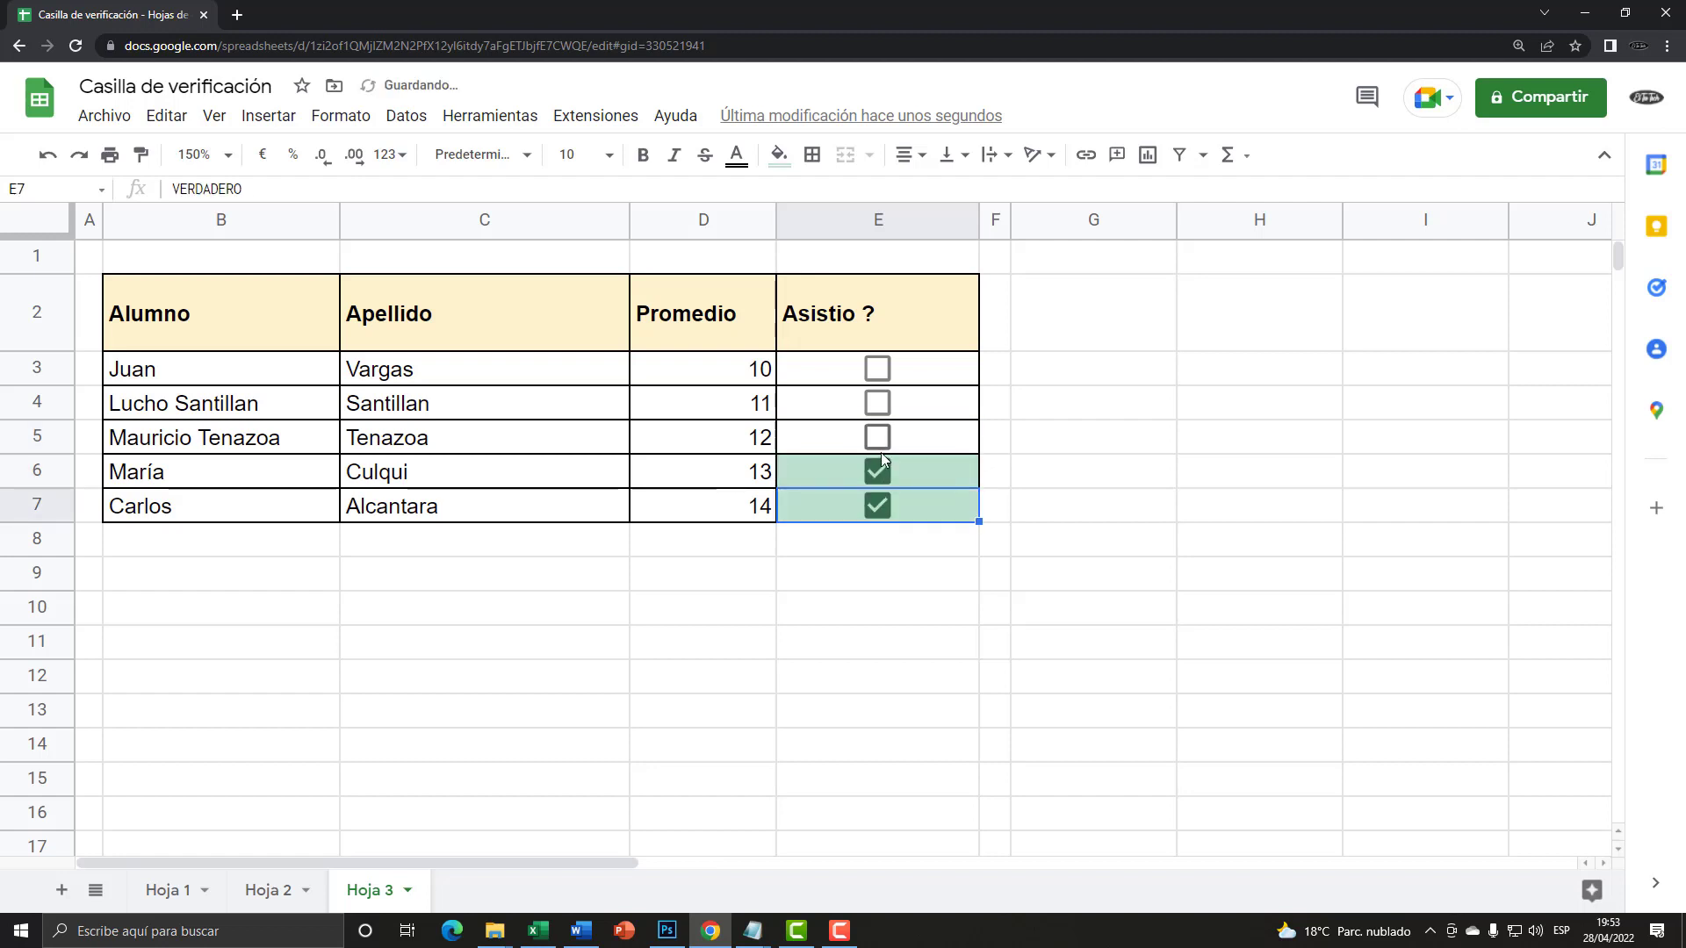
click(878, 436)
click(878, 404)
click(882, 370)
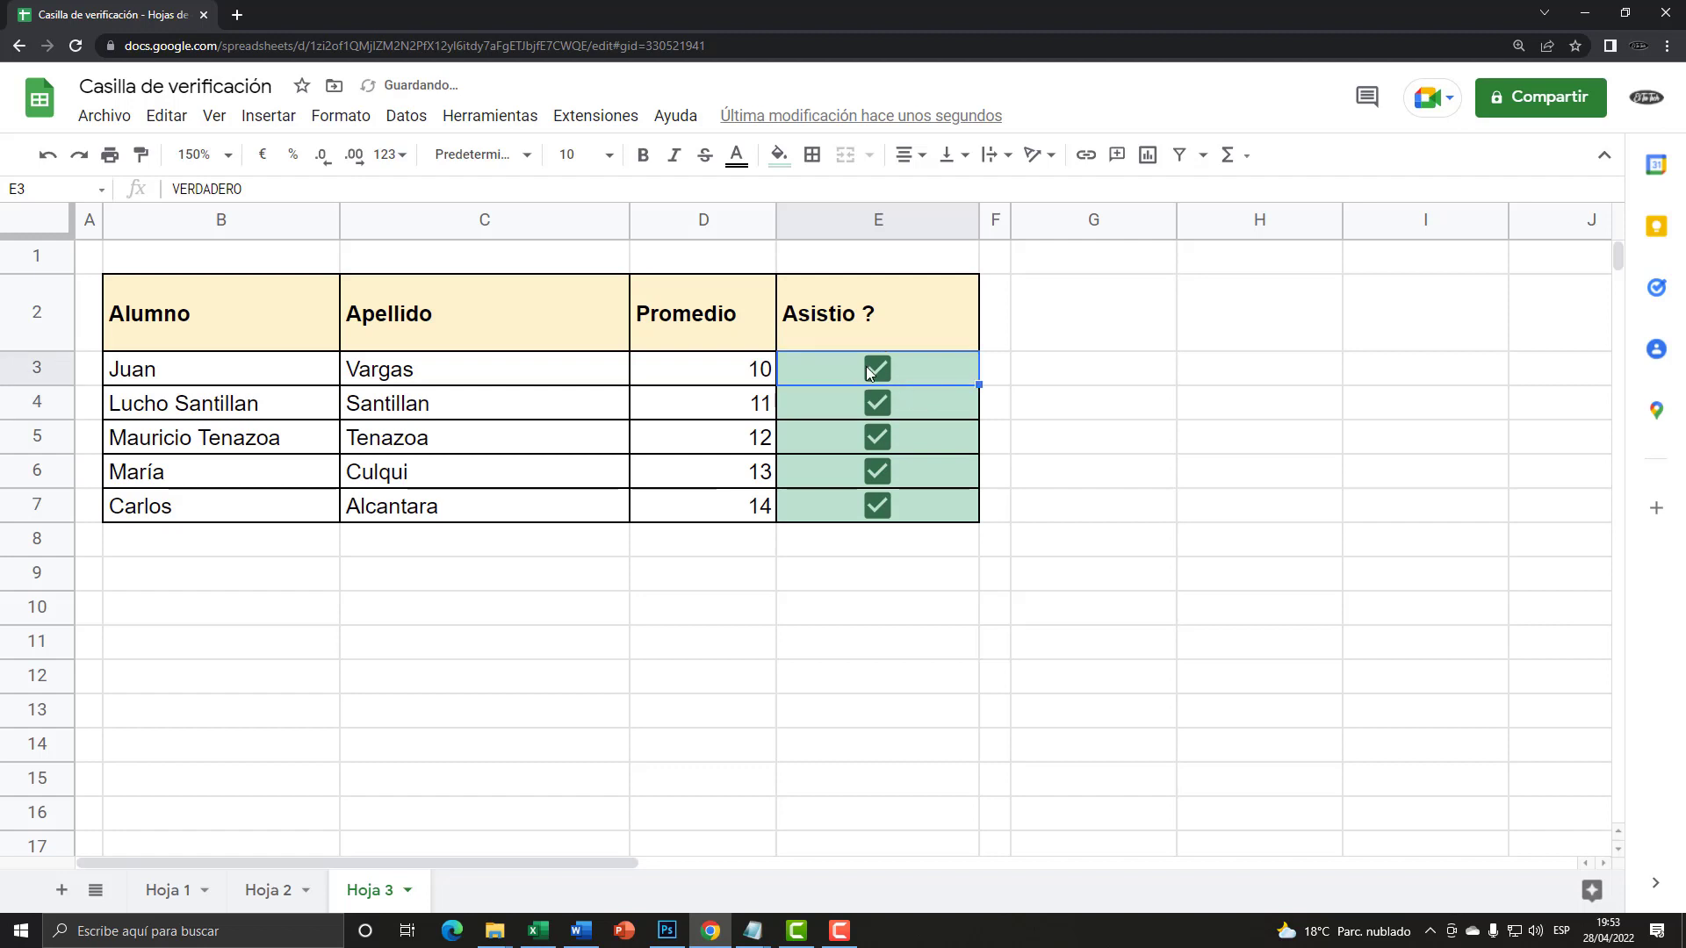
- Untick every attendance checkbox in E3:E7
click(875, 370)
click(877, 403)
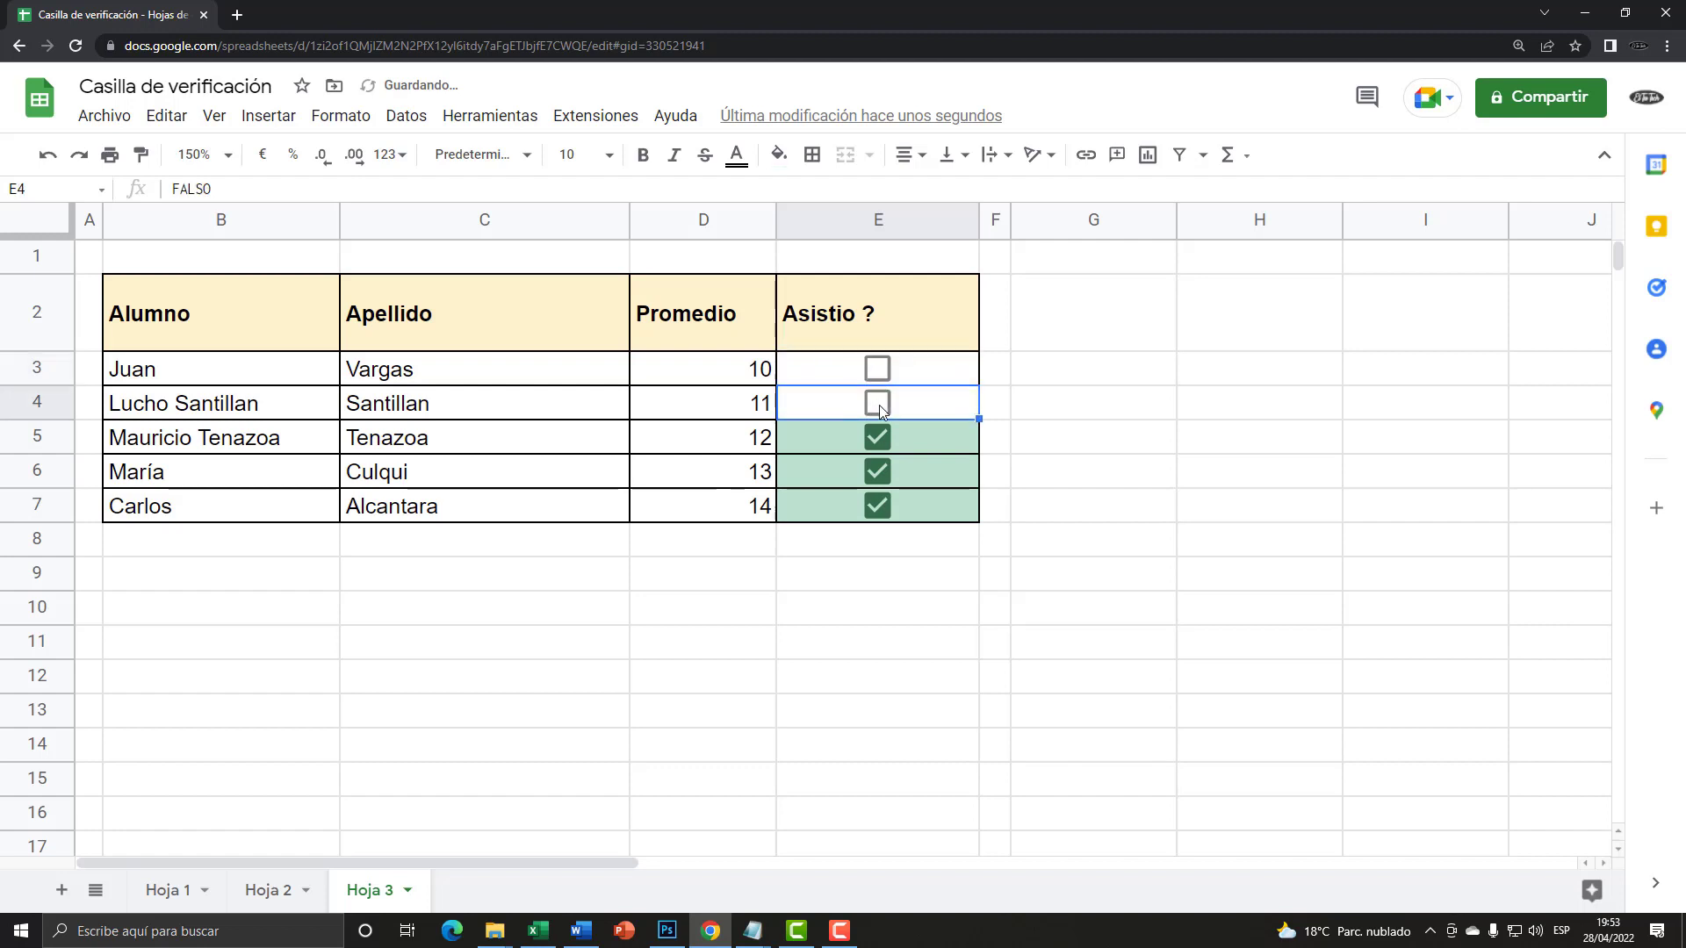
click(882, 437)
click(868, 472)
click(877, 506)
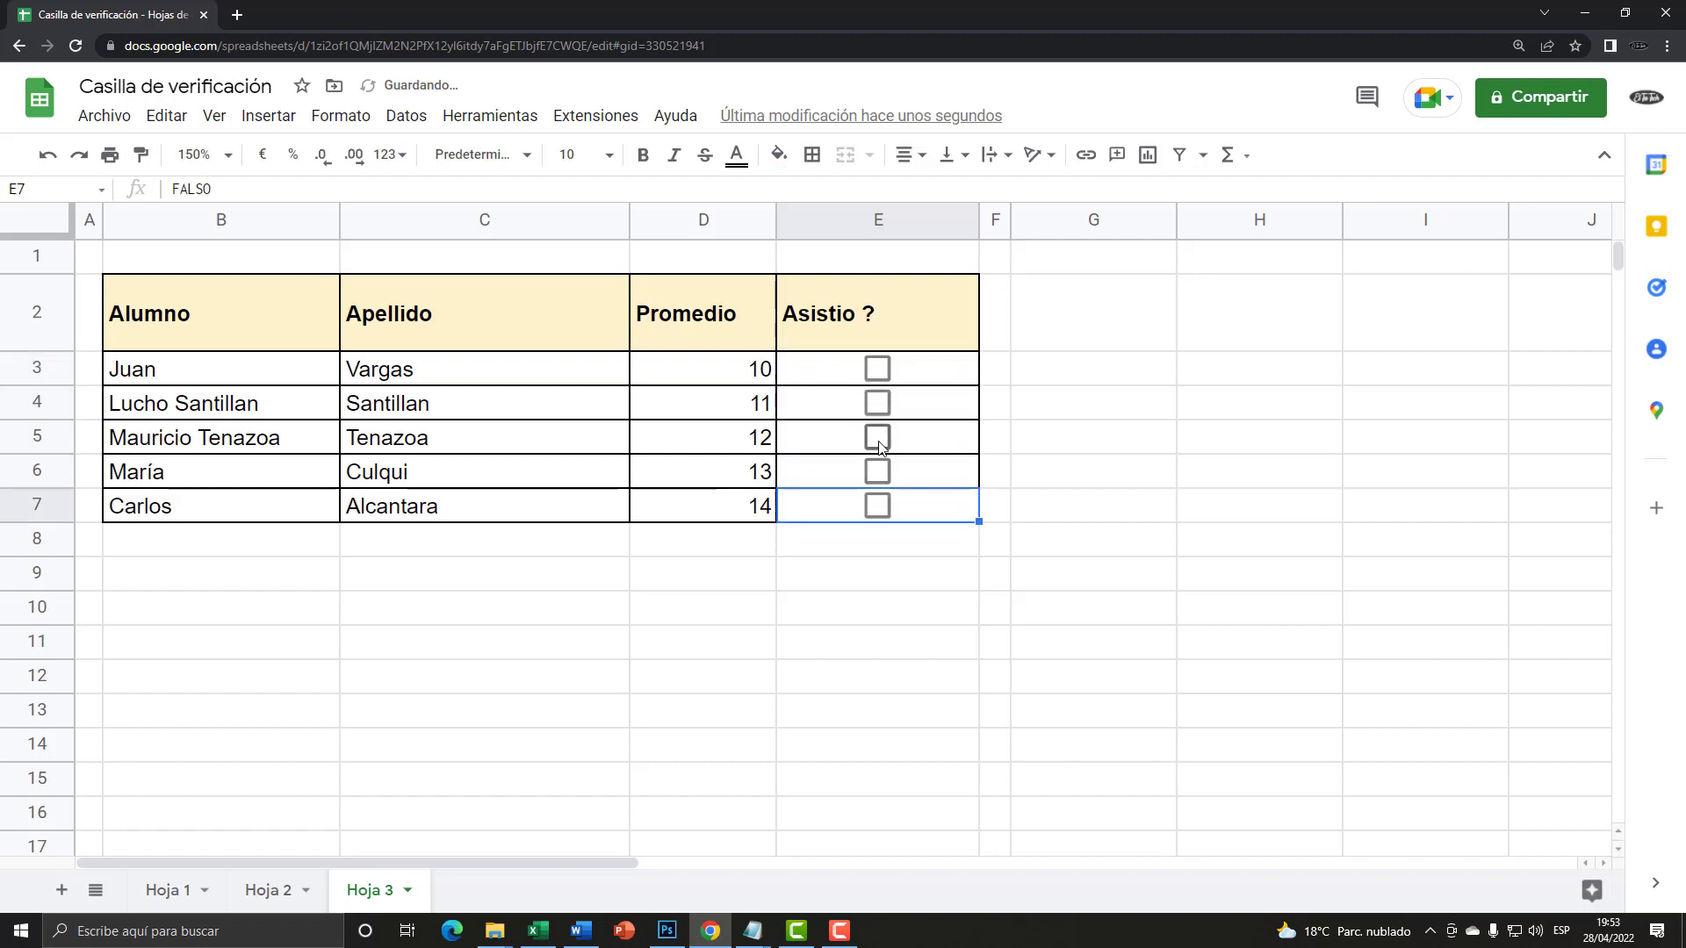
- Test the checkboxes in E3, E5 and E7 by toggling them on and back off
click(878, 437)
click(878, 369)
click(881, 436)
click(877, 506)
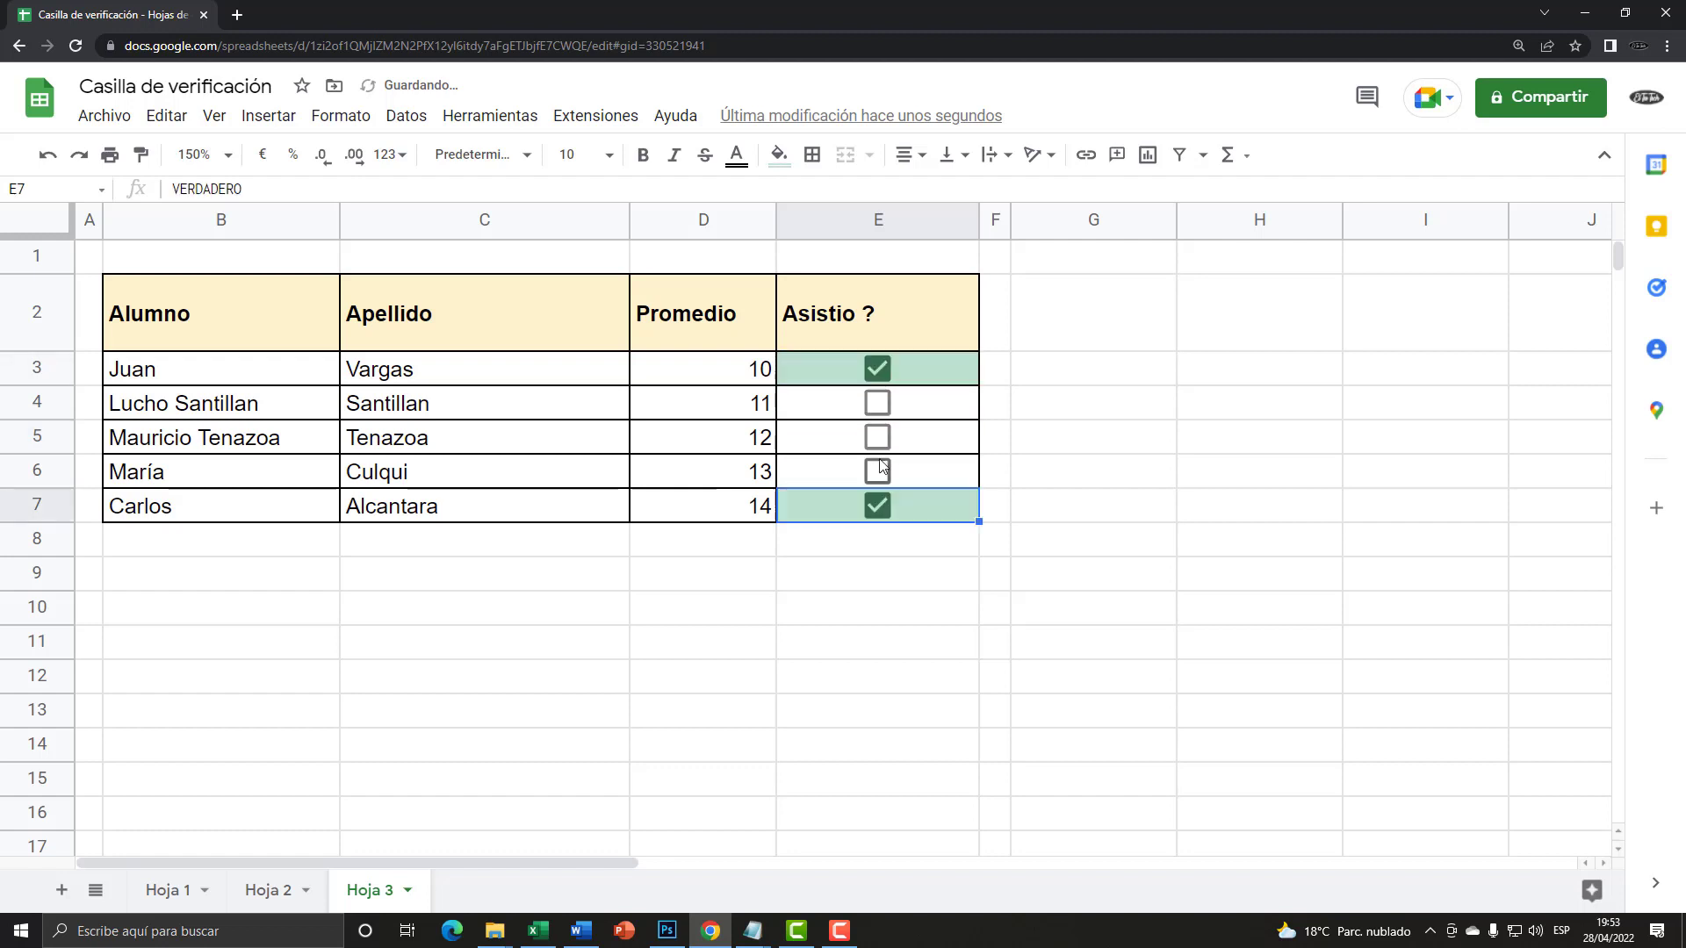
click(878, 437)
click(877, 368)
click(878, 436)
click(877, 506)
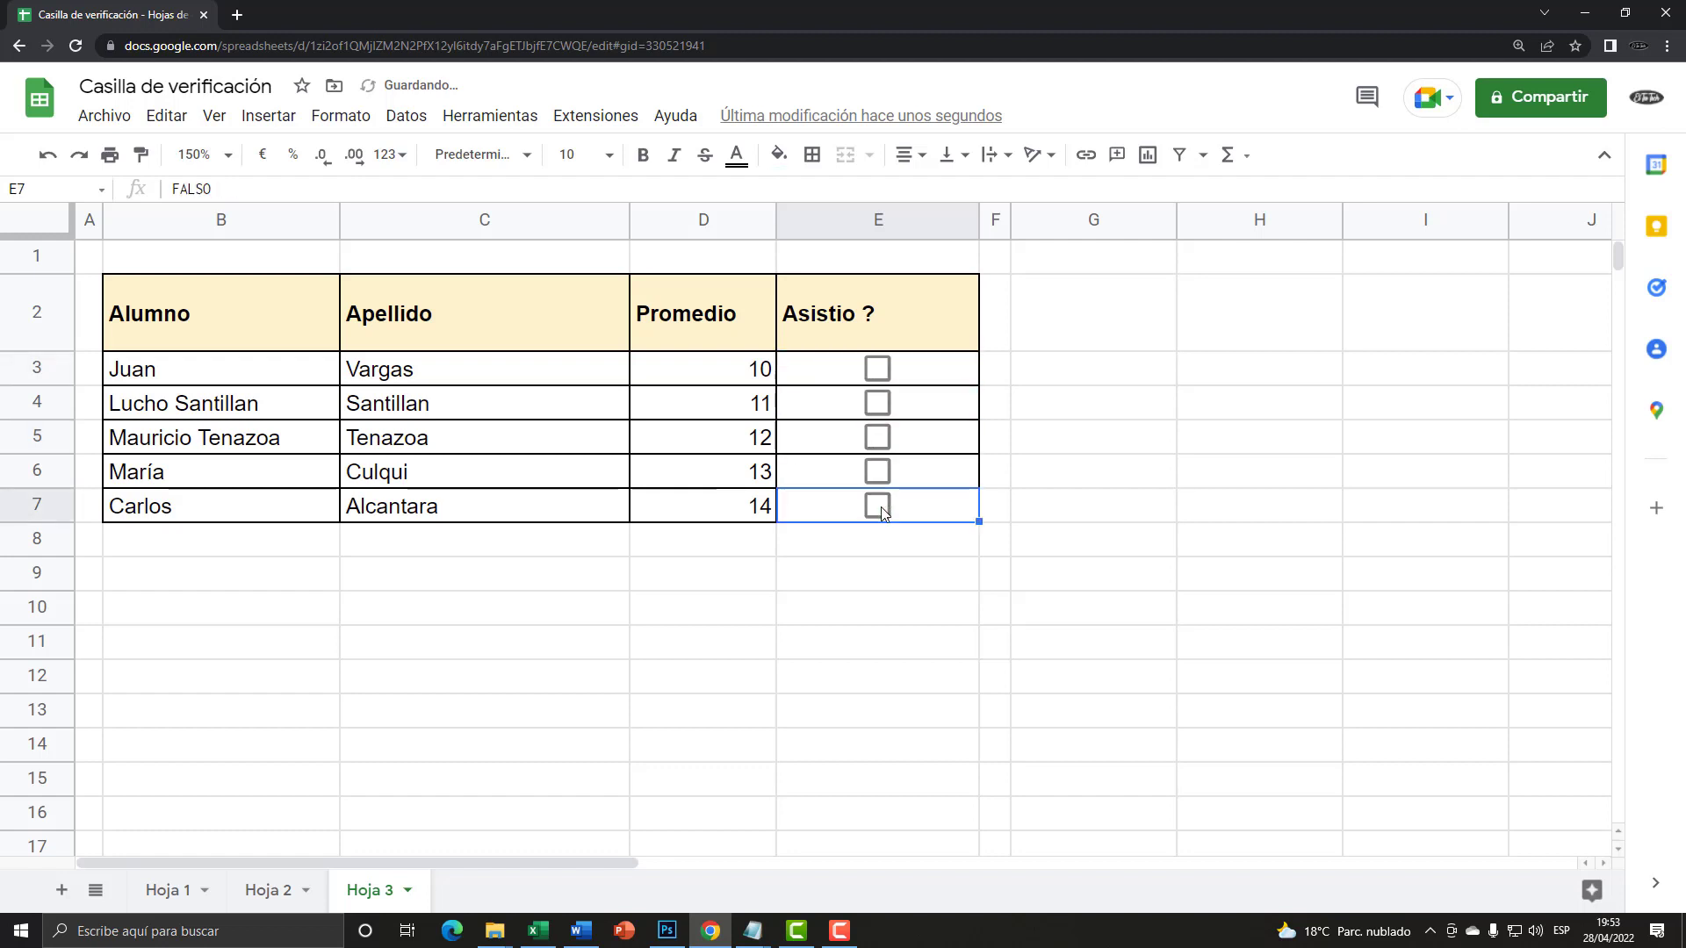
- Tick the checkboxes in E7, E5 and E3, and untick them again in the same order
click(878, 505)
click(878, 437)
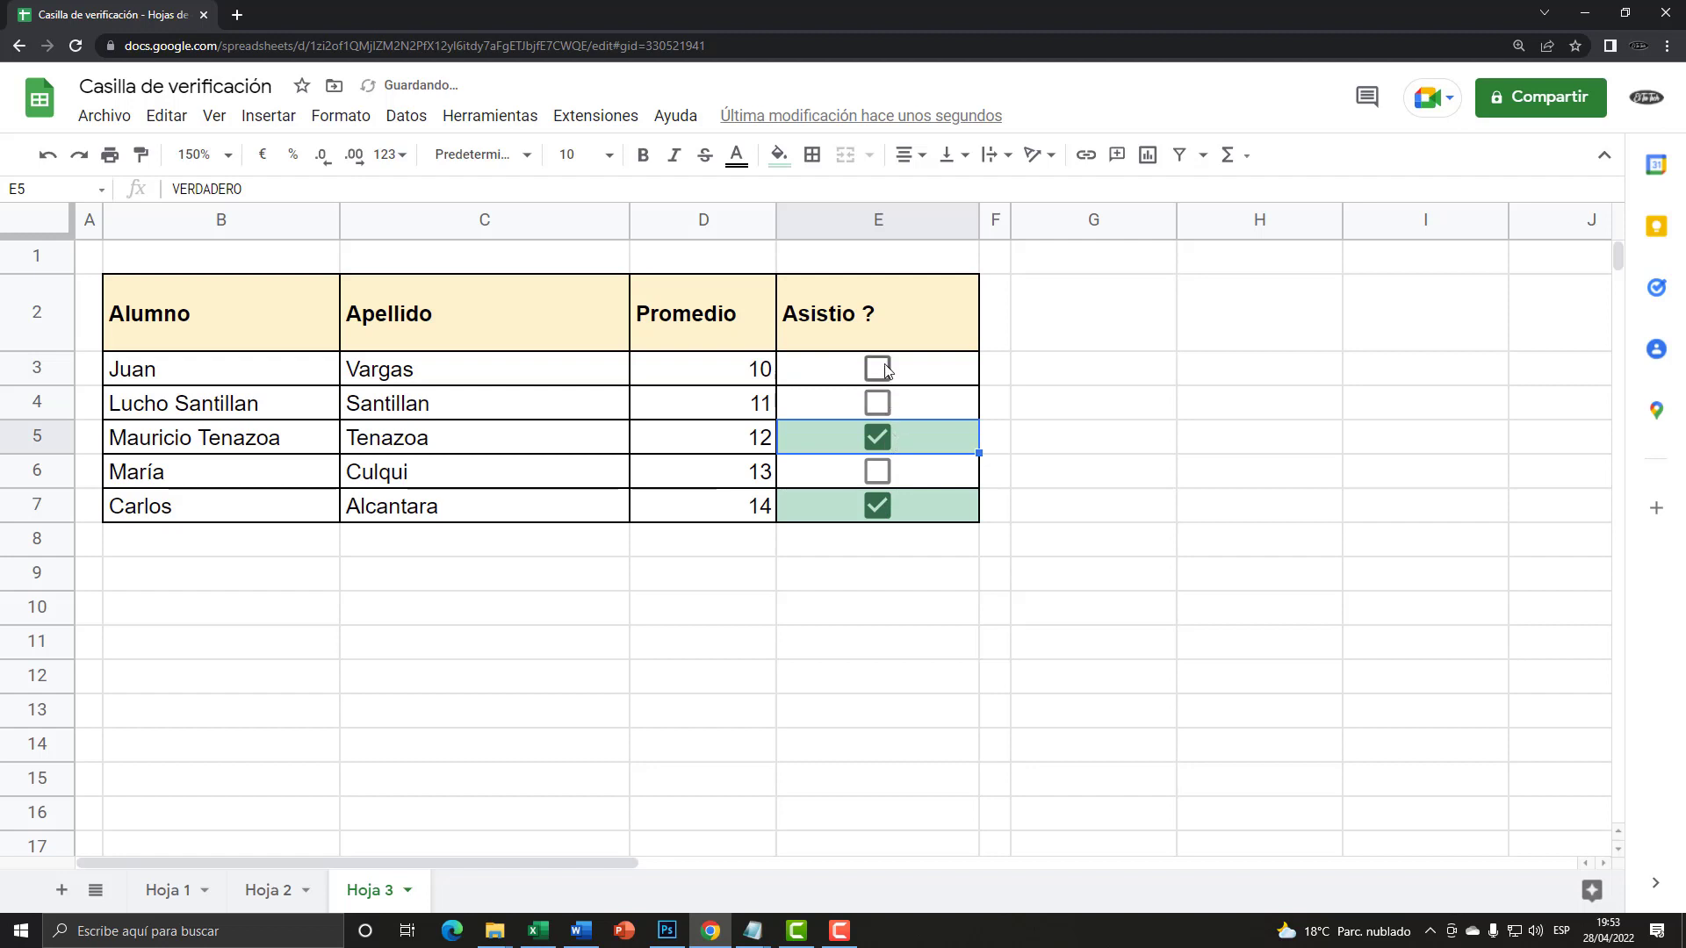
click(877, 369)
click(880, 508)
click(878, 437)
click(878, 369)
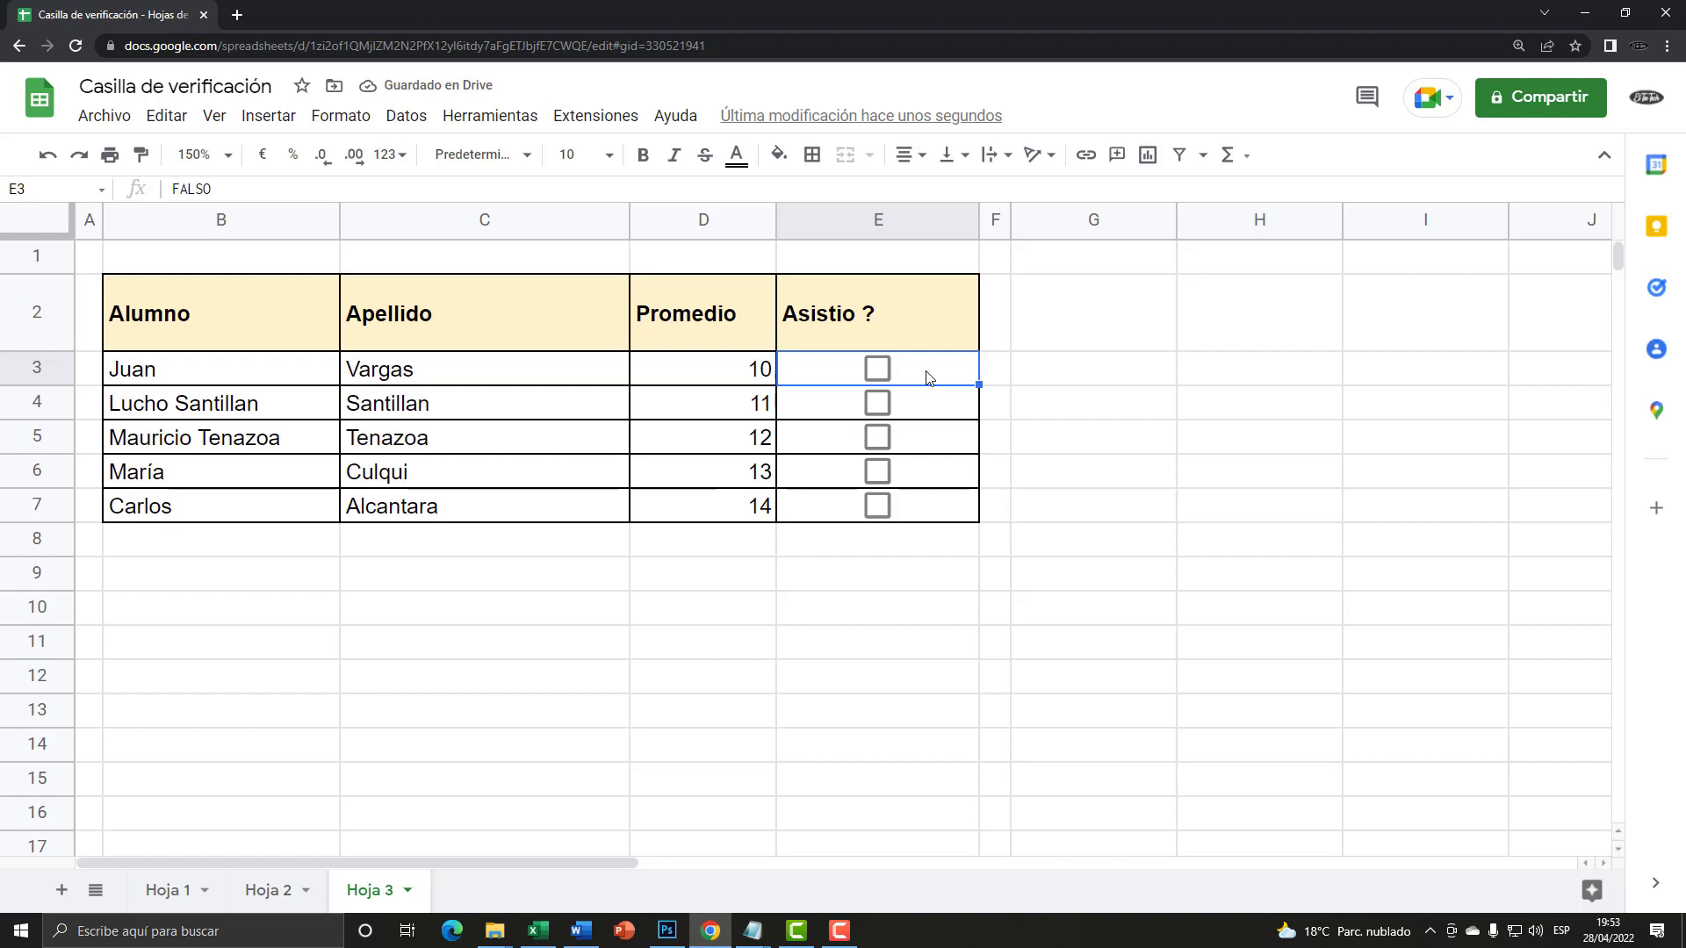
- Clear all formatting from the attendance checkbox cells E3:E7
drag(913, 514, 914, 376)
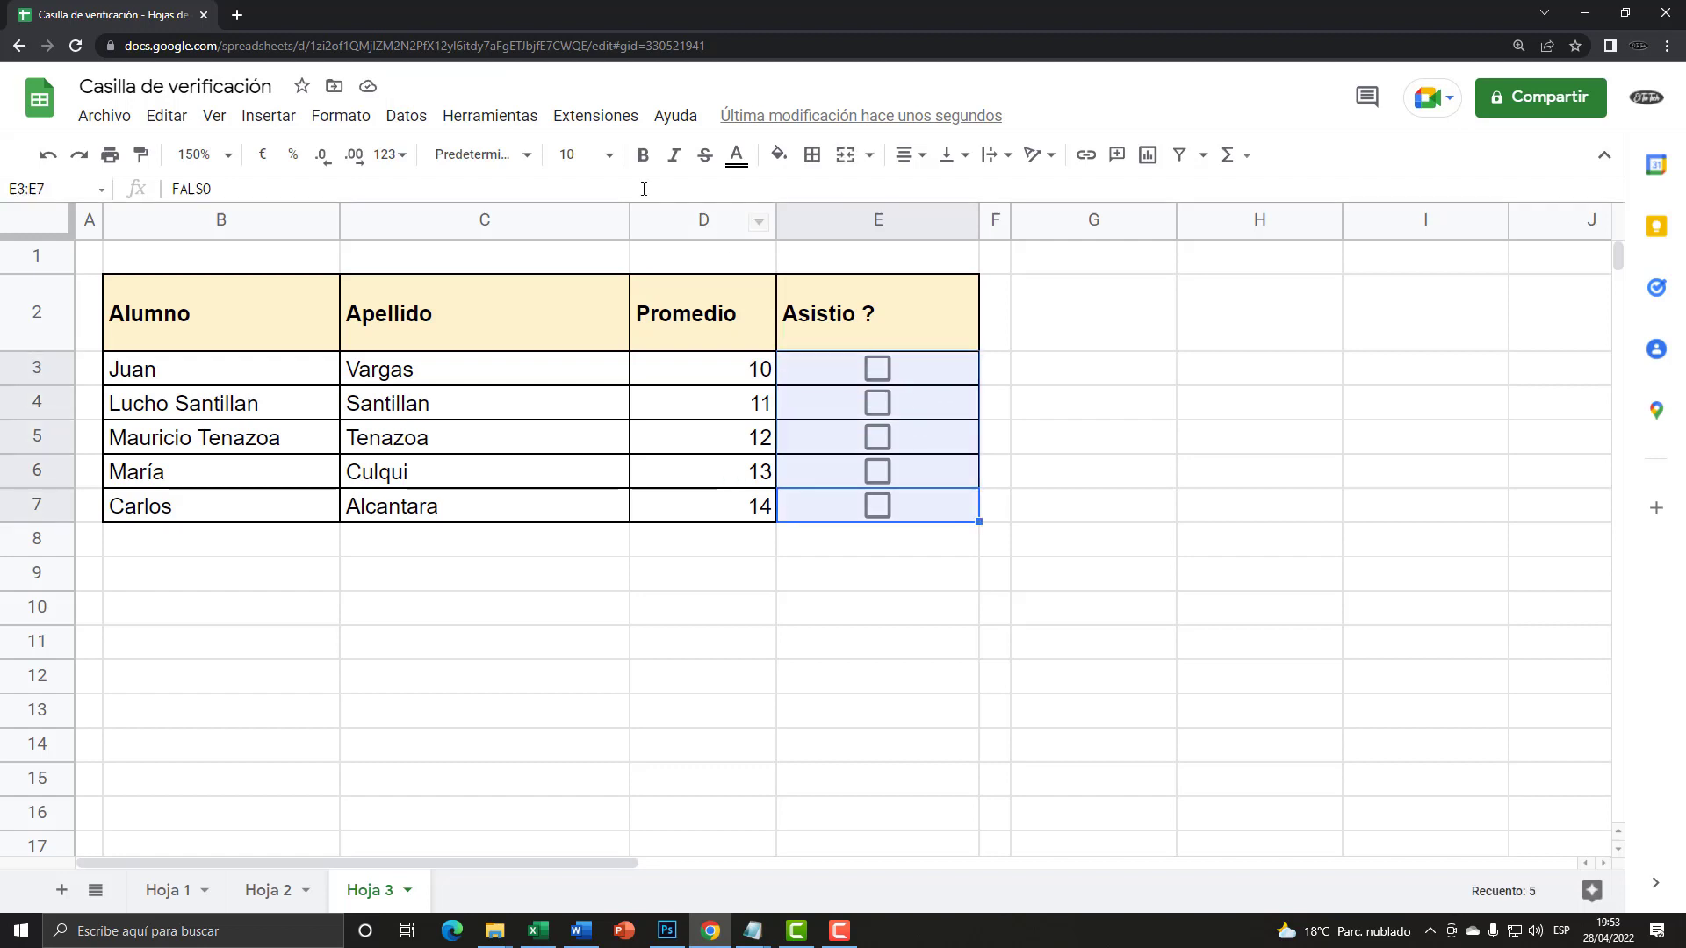
click(340, 116)
click(414, 587)
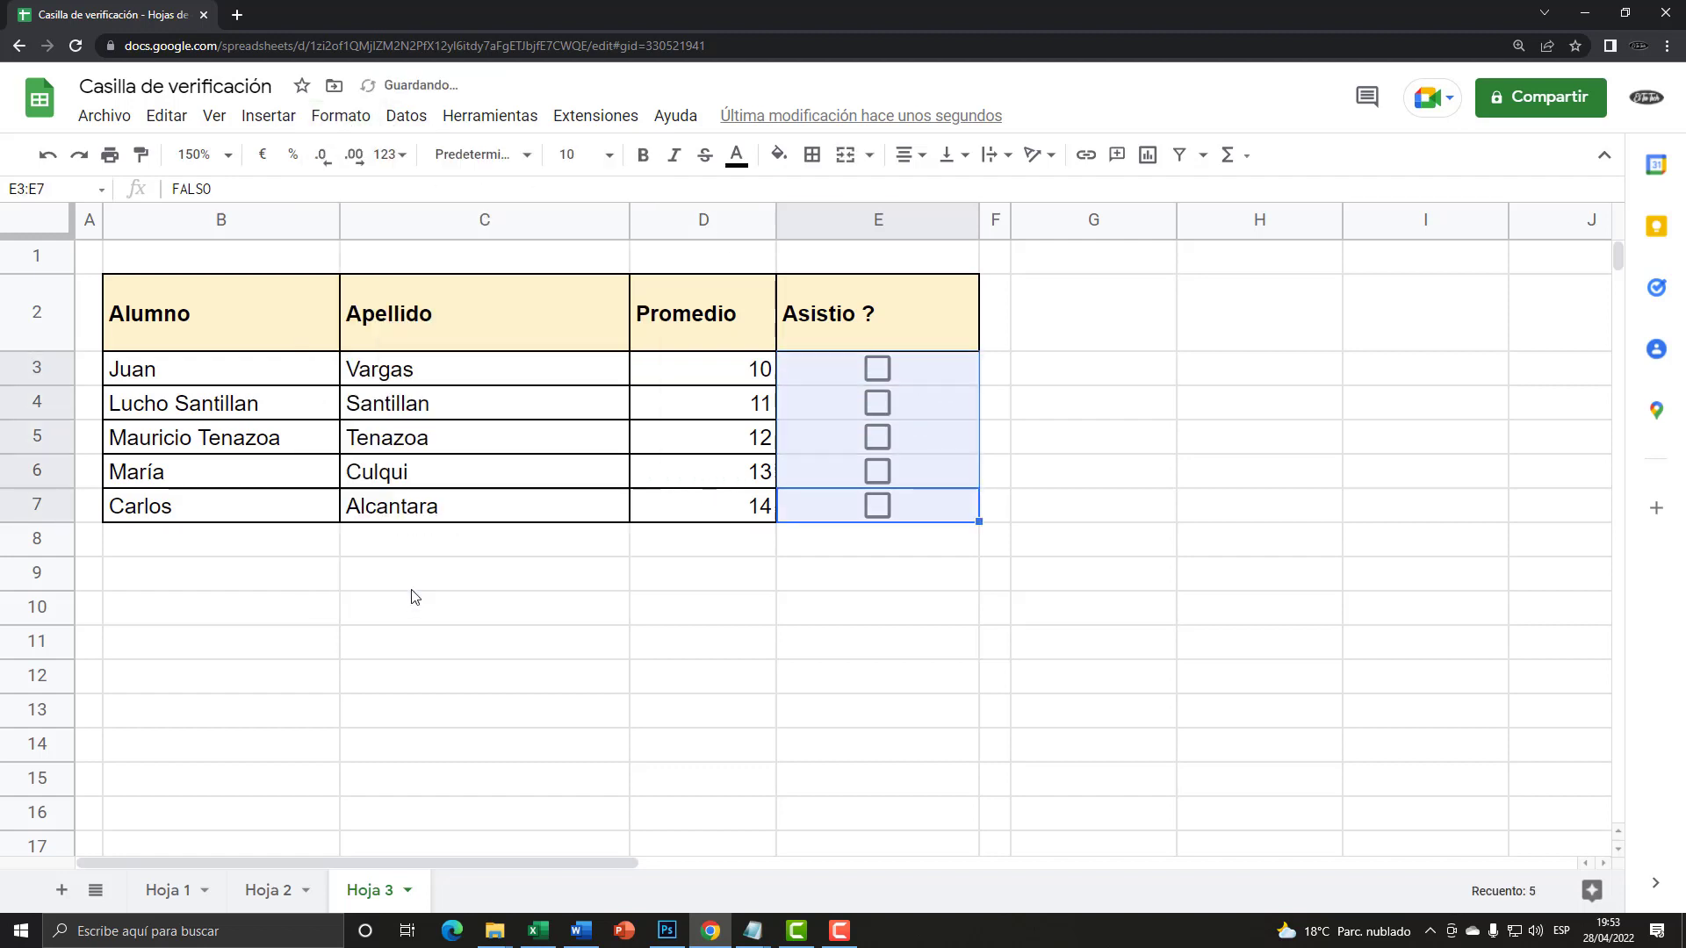
click(954, 402)
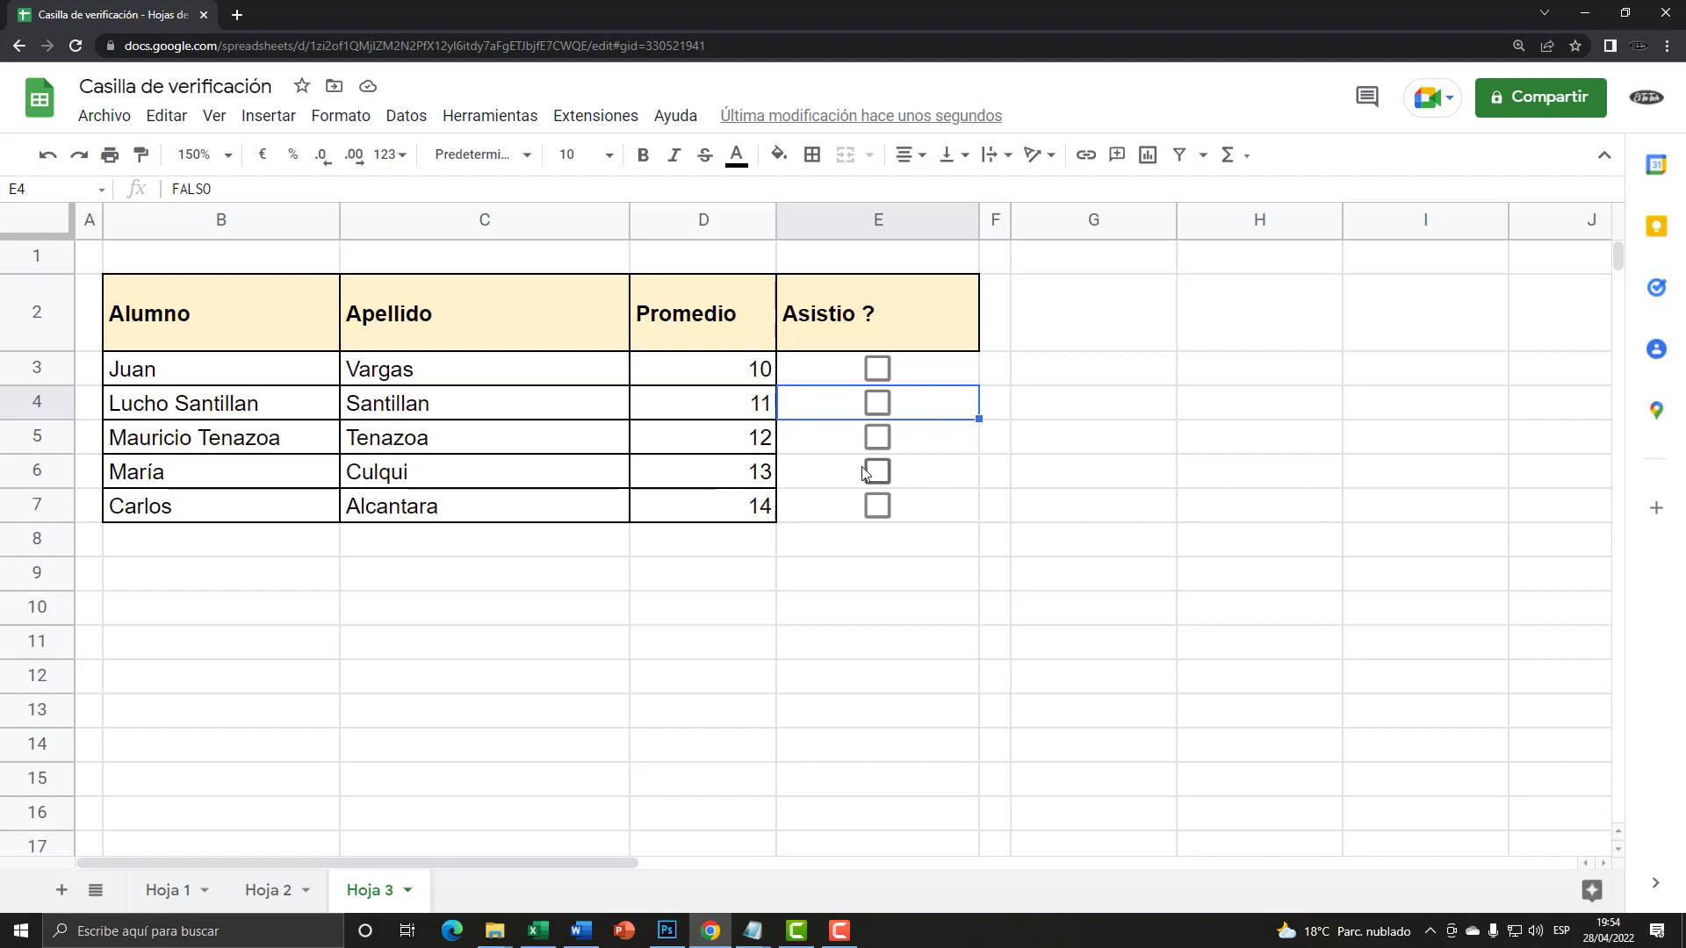
click(955, 373)
click(904, 583)
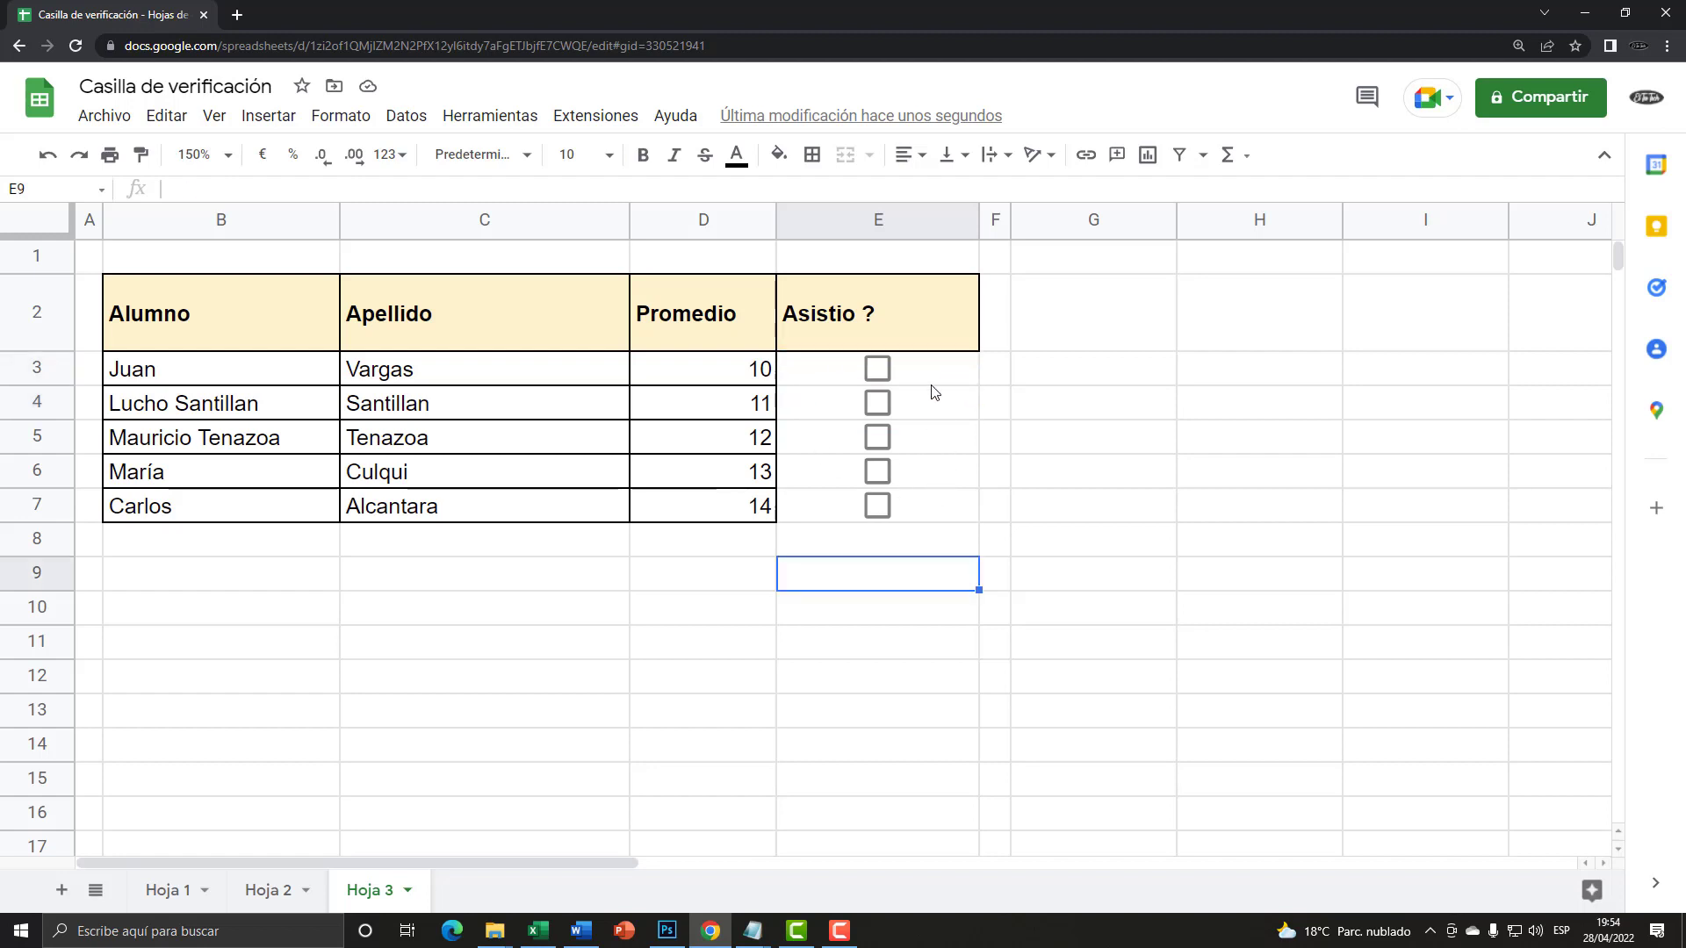
- Start a conditional formatting rule for the checkbox cells E3:E7 with the condition "Es igual a"
drag(933, 367, 922, 504)
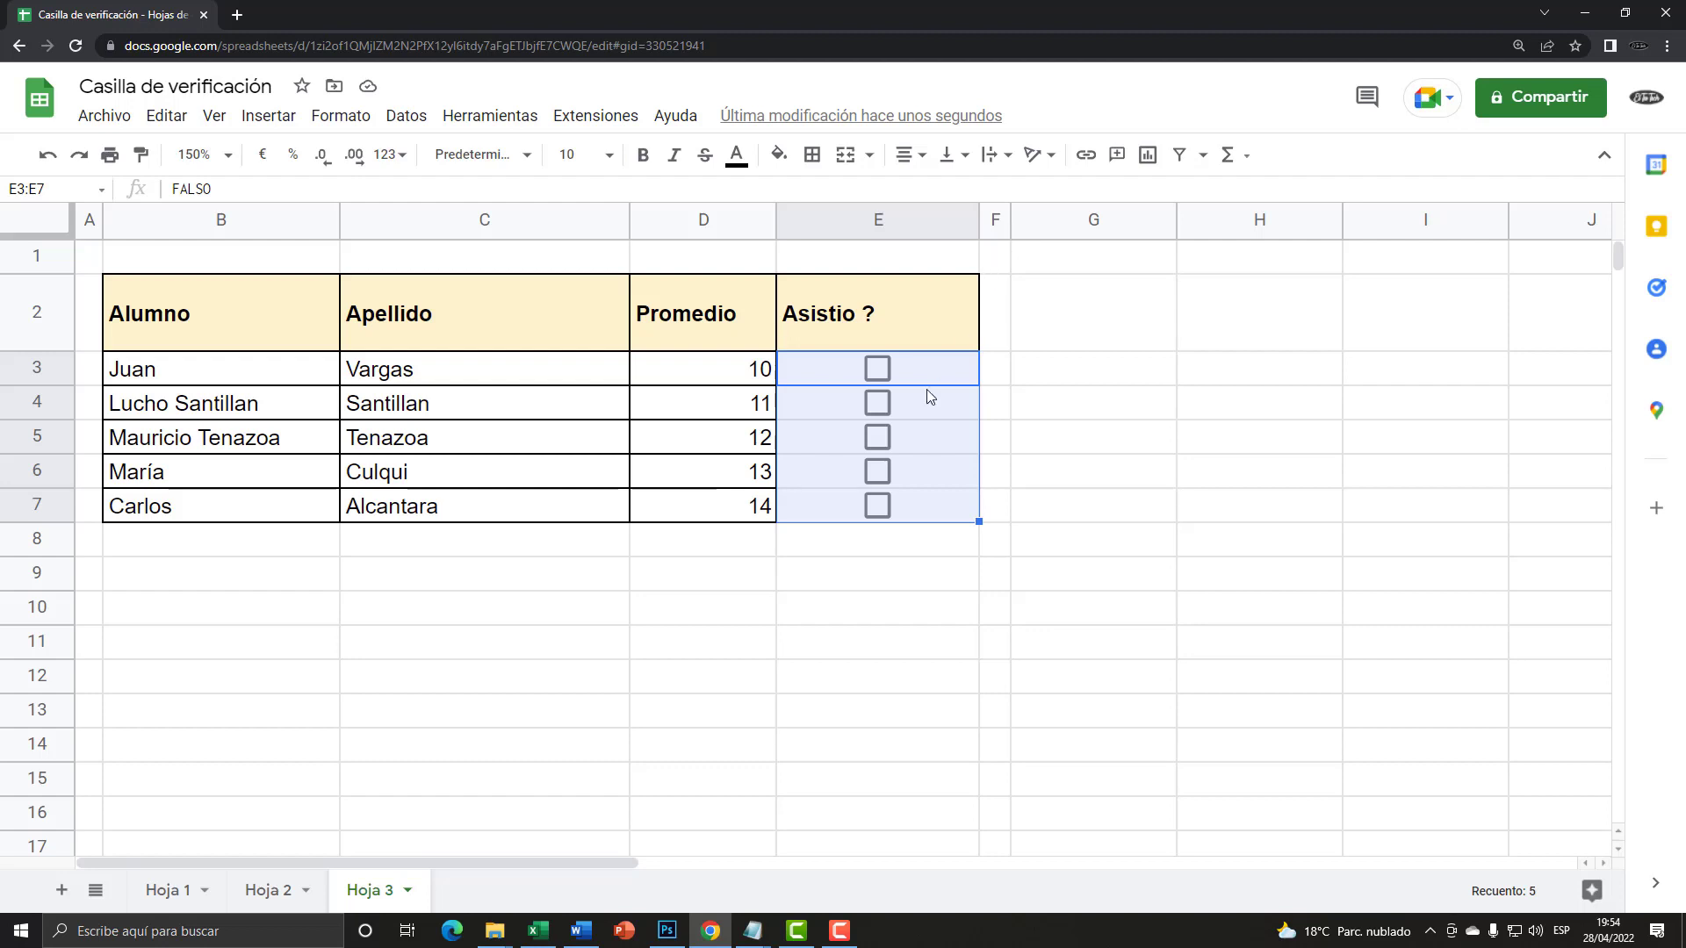
drag(918, 369, 920, 502)
click(341, 123)
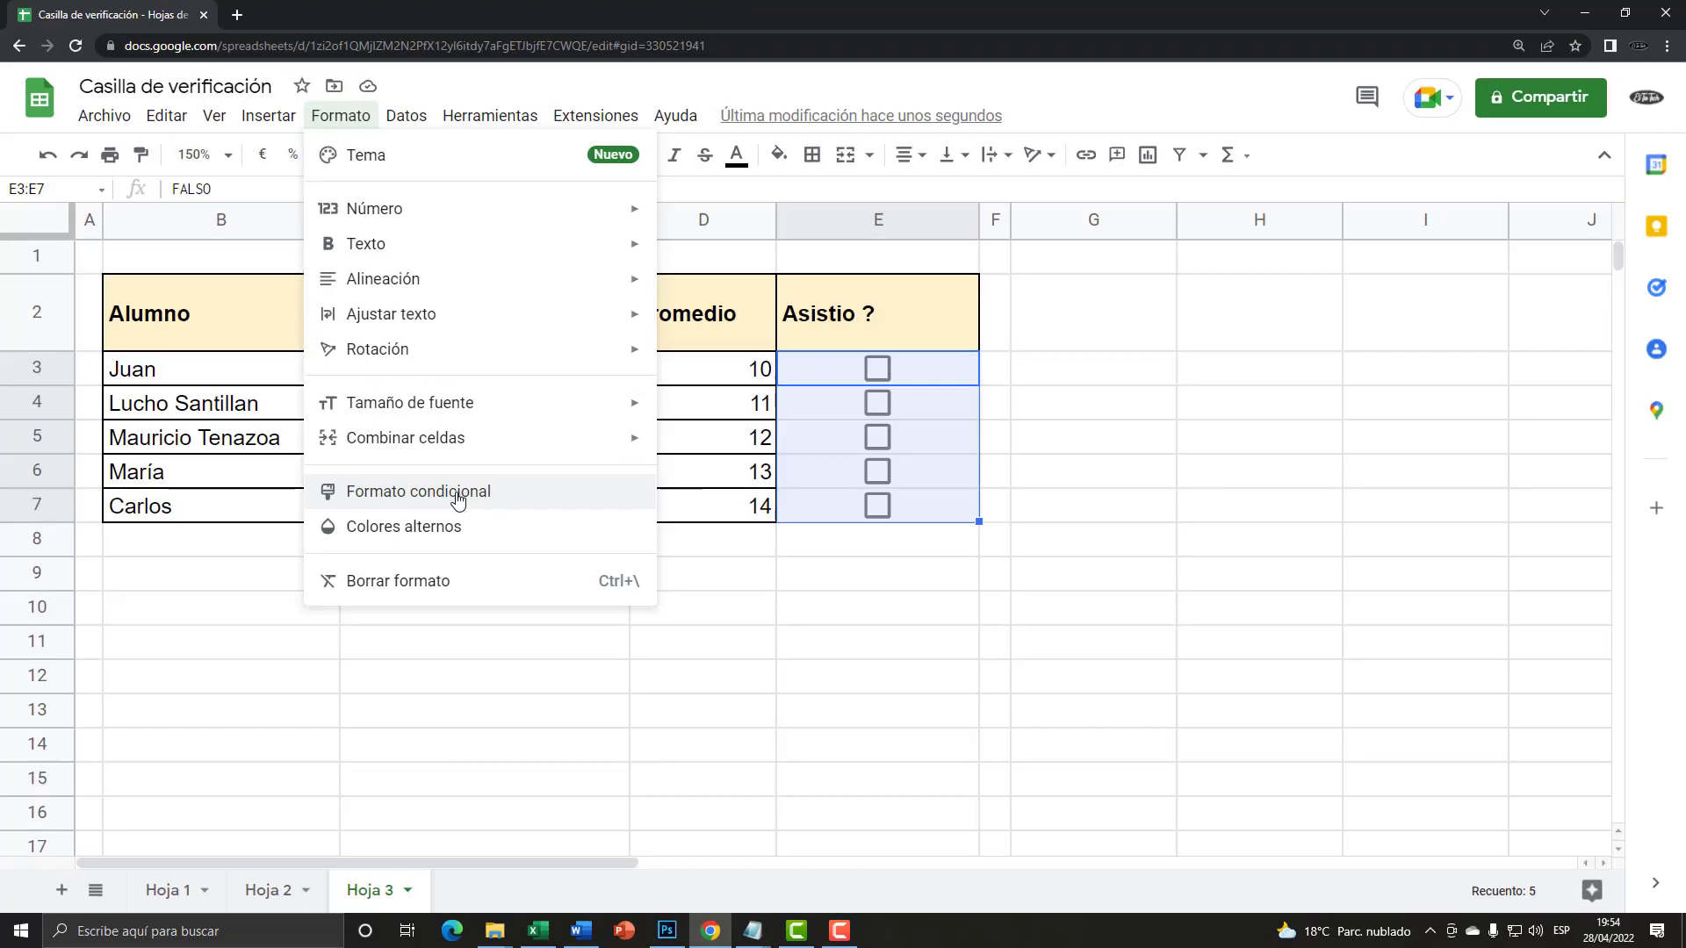
click(457, 498)
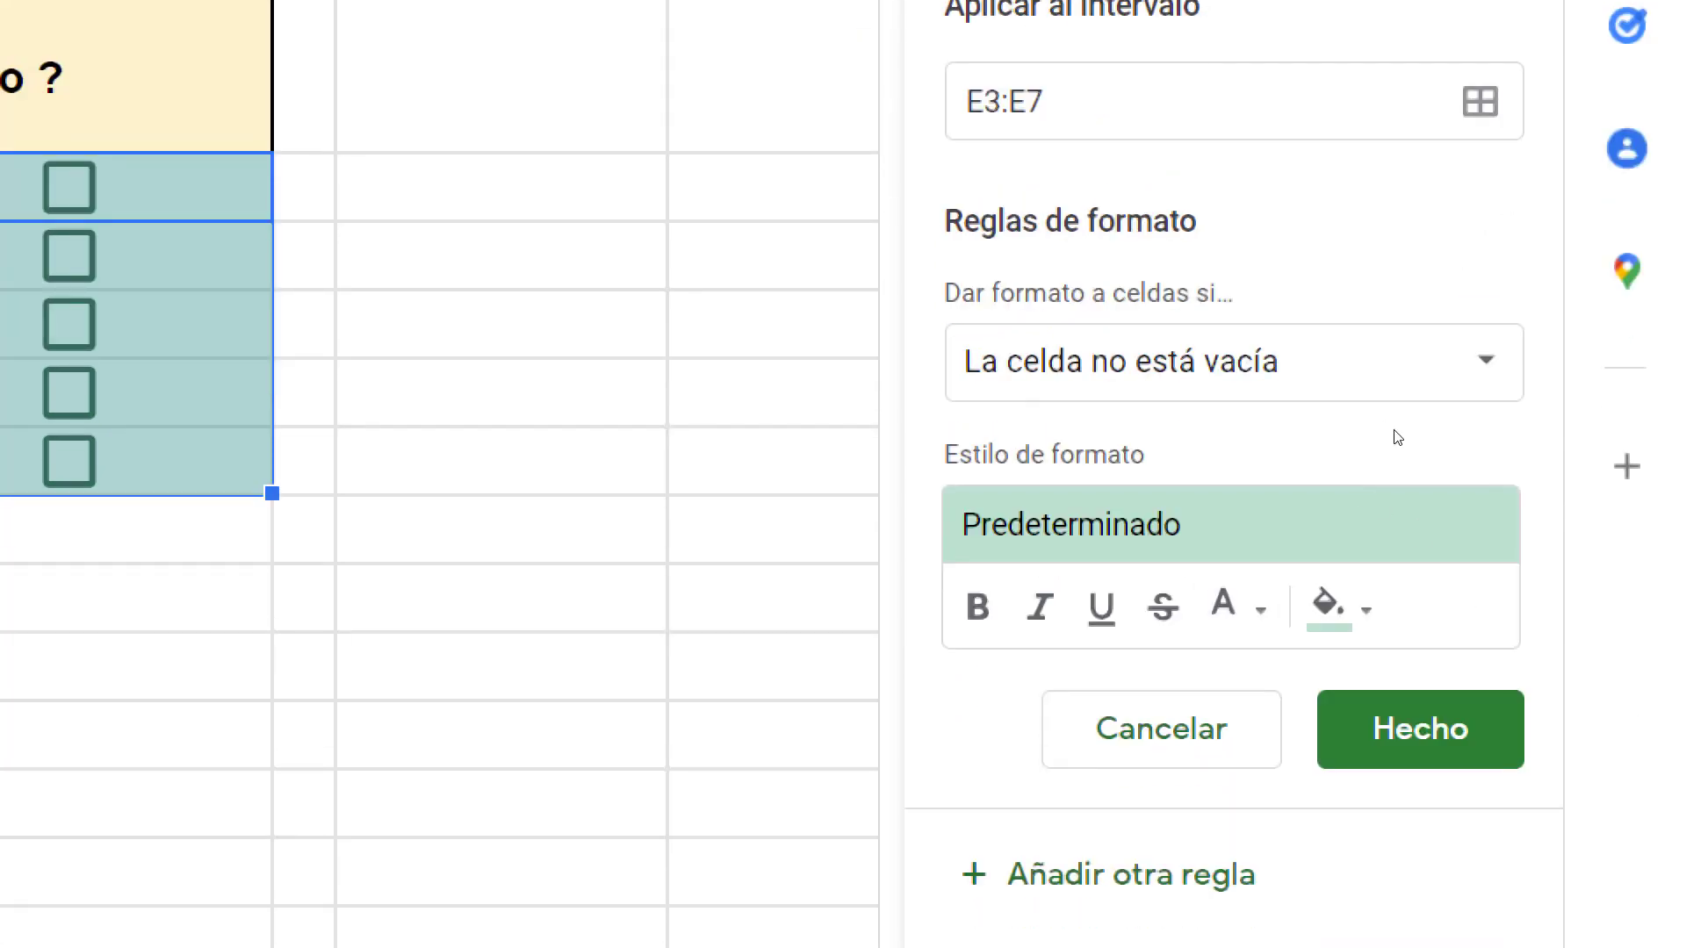
click(1485, 361)
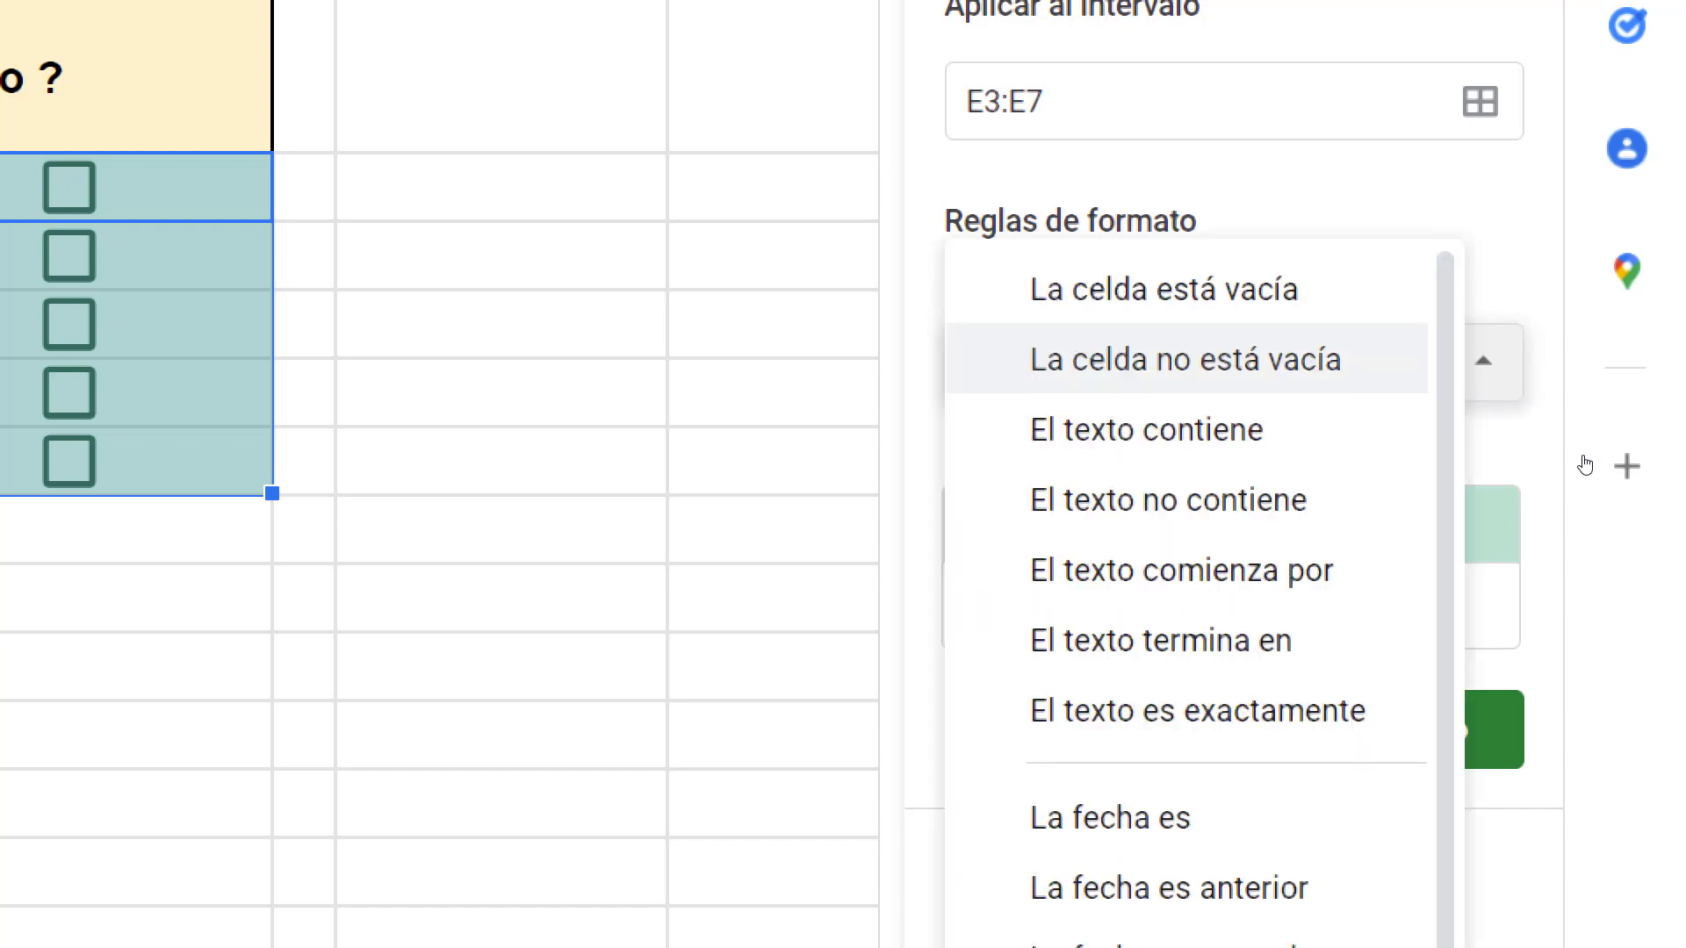
scroll(1445, 647, down, 4)
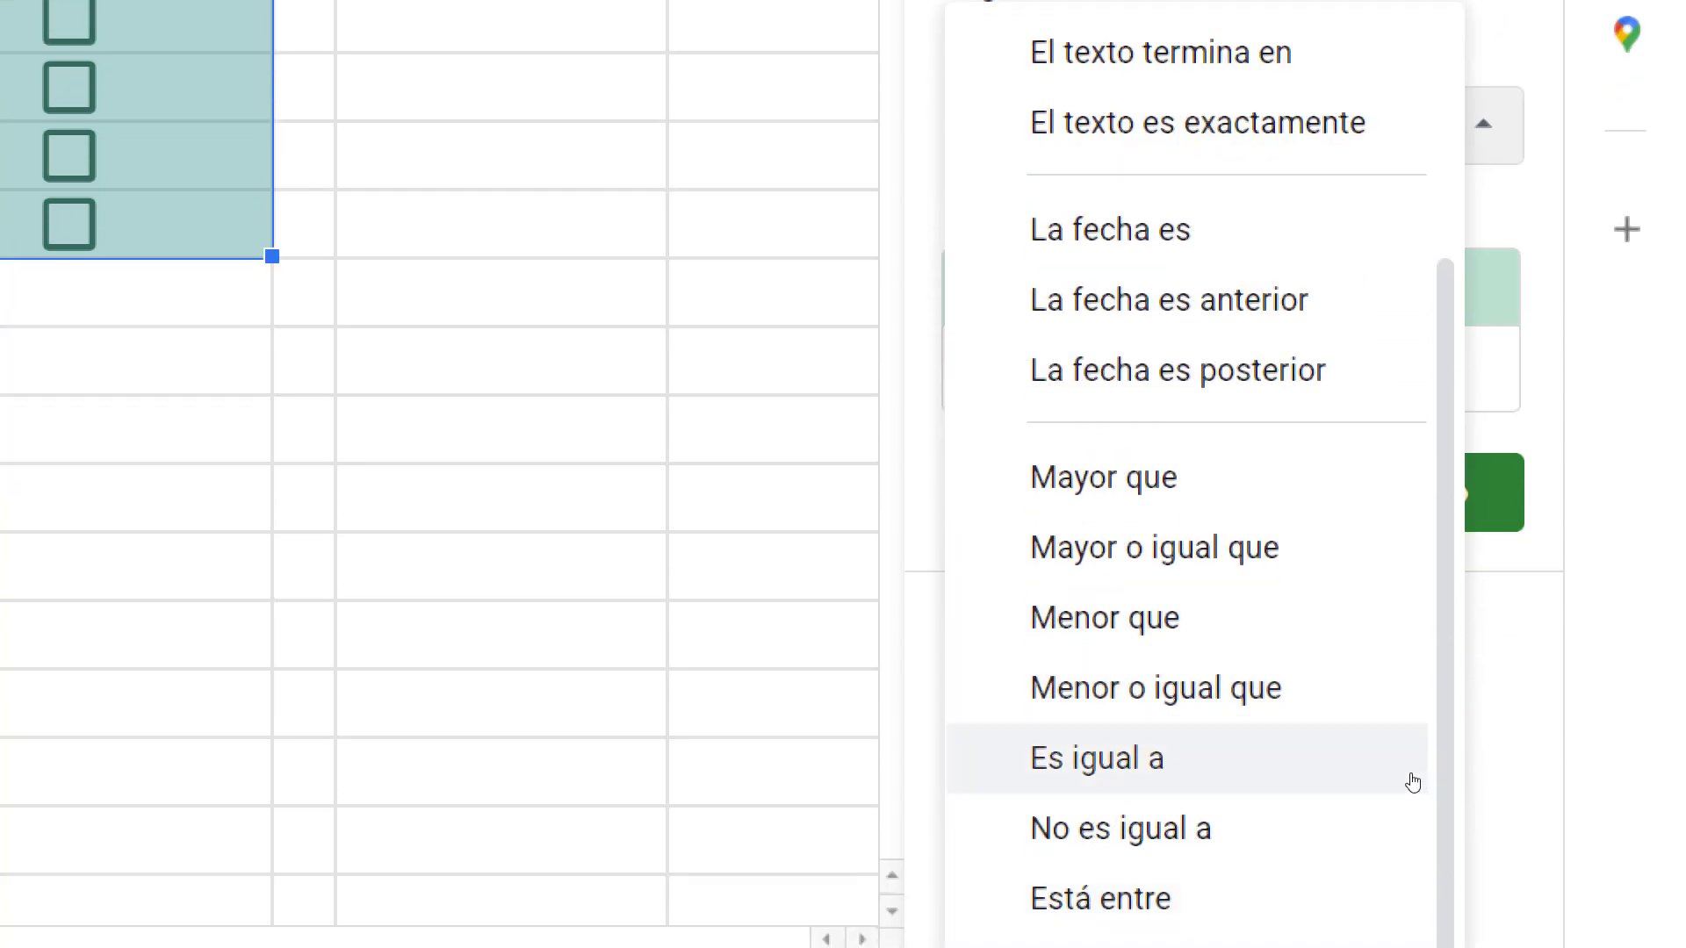
click(1410, 780)
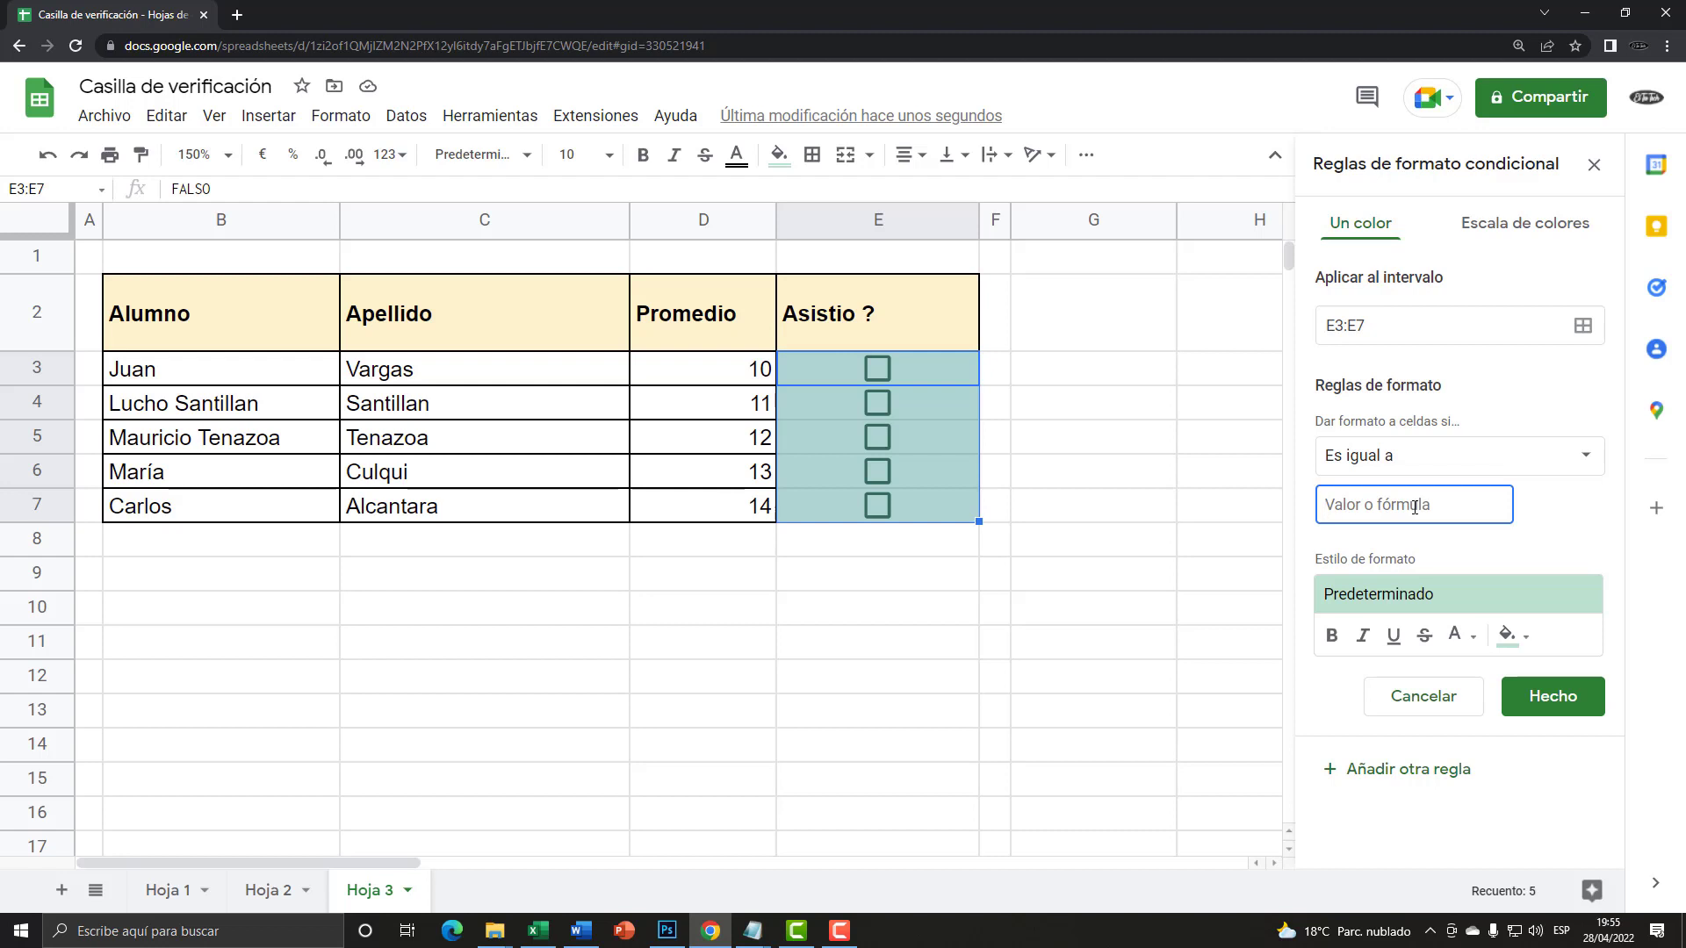
- Switch to Notepad to review the VERDADERO and FALSO values, and return to the spreadsheet
click(752, 931)
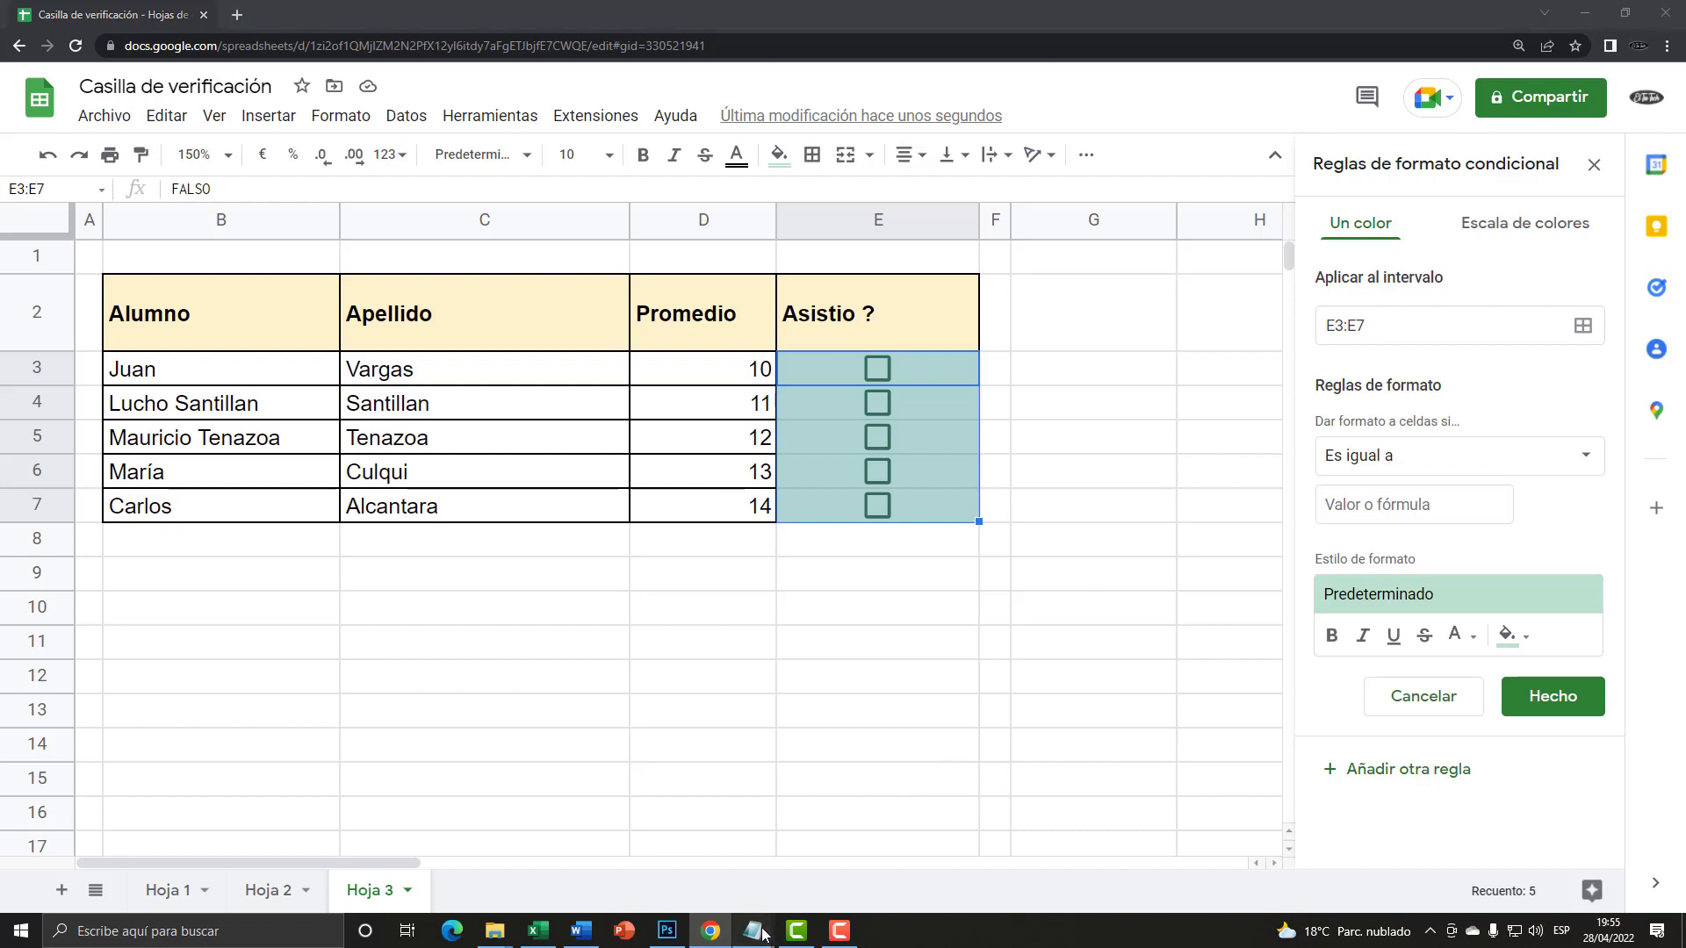
click(845, 856)
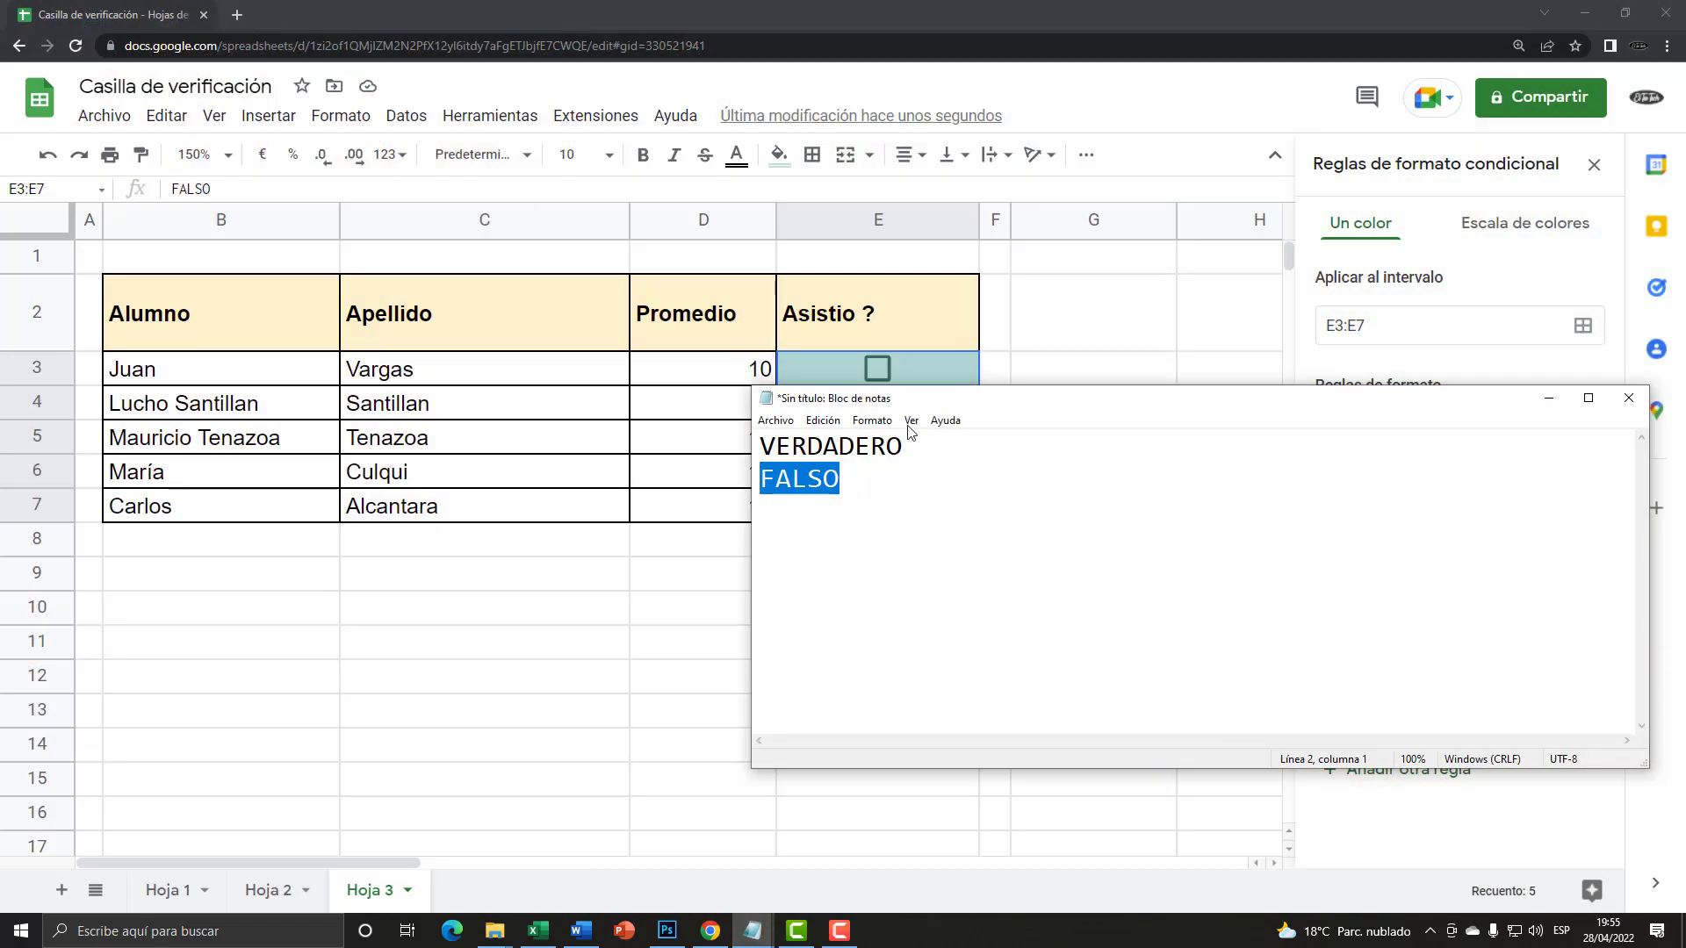
drag(921, 398, 803, 552)
click(709, 648)
key(ctrl+a)
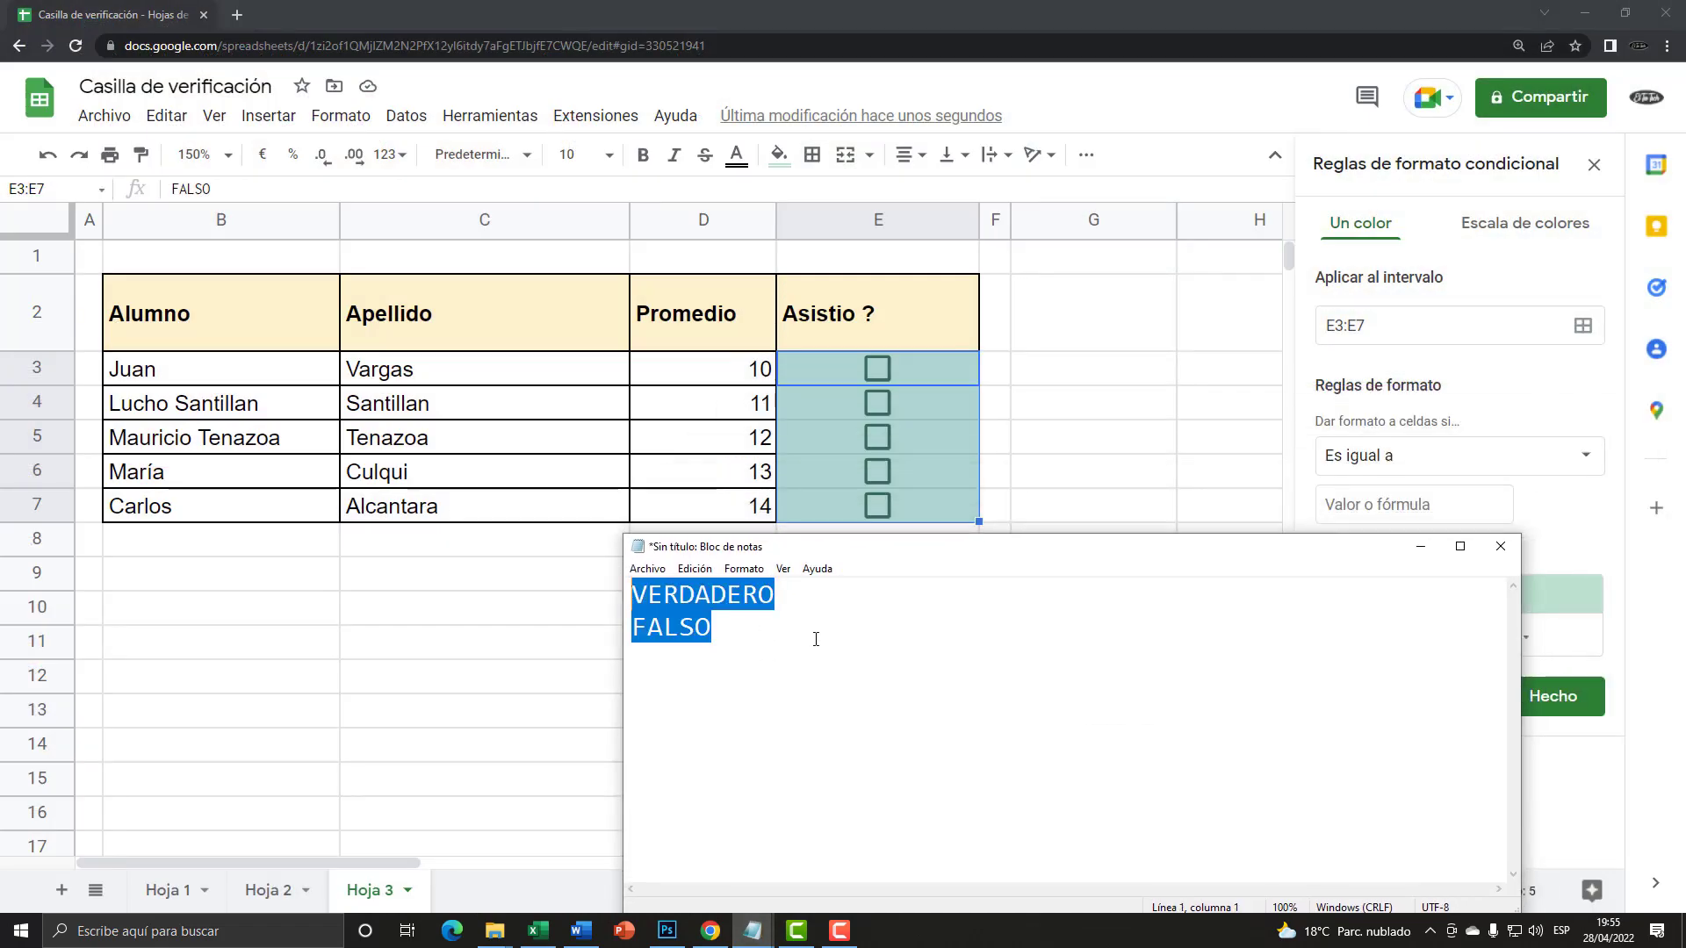
click(813, 639)
drag(773, 618, 469, 510)
key(alt+Tab)
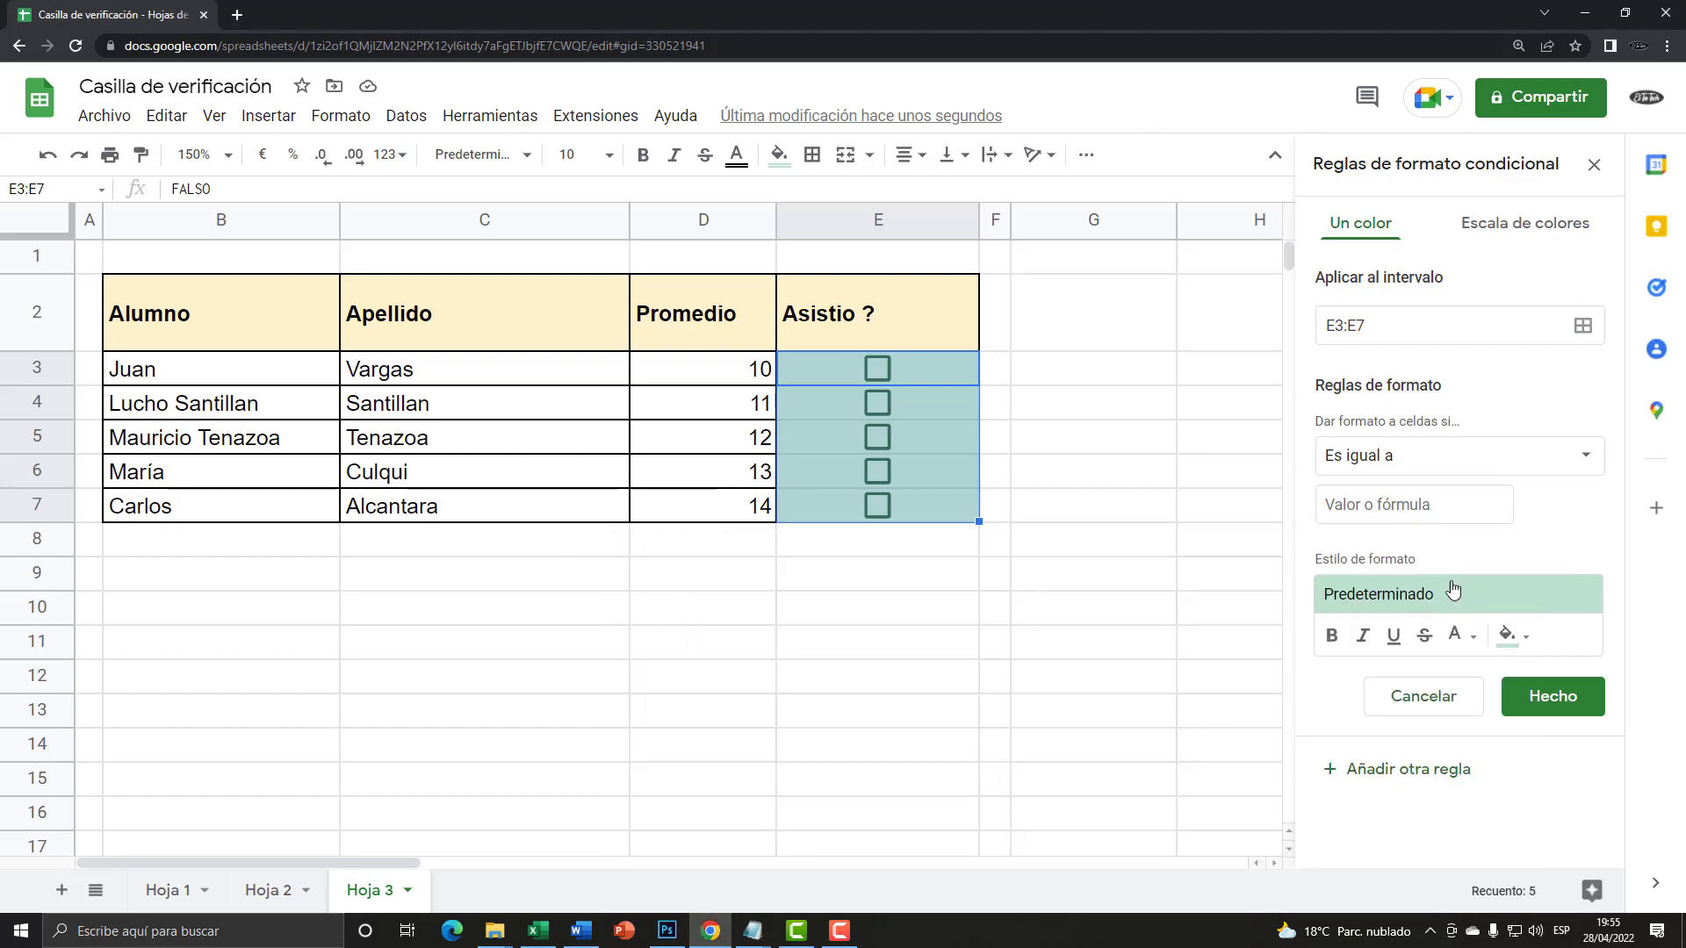
- Enter VERDADERO in capitals as the rule's comparison value
click(1438, 505)
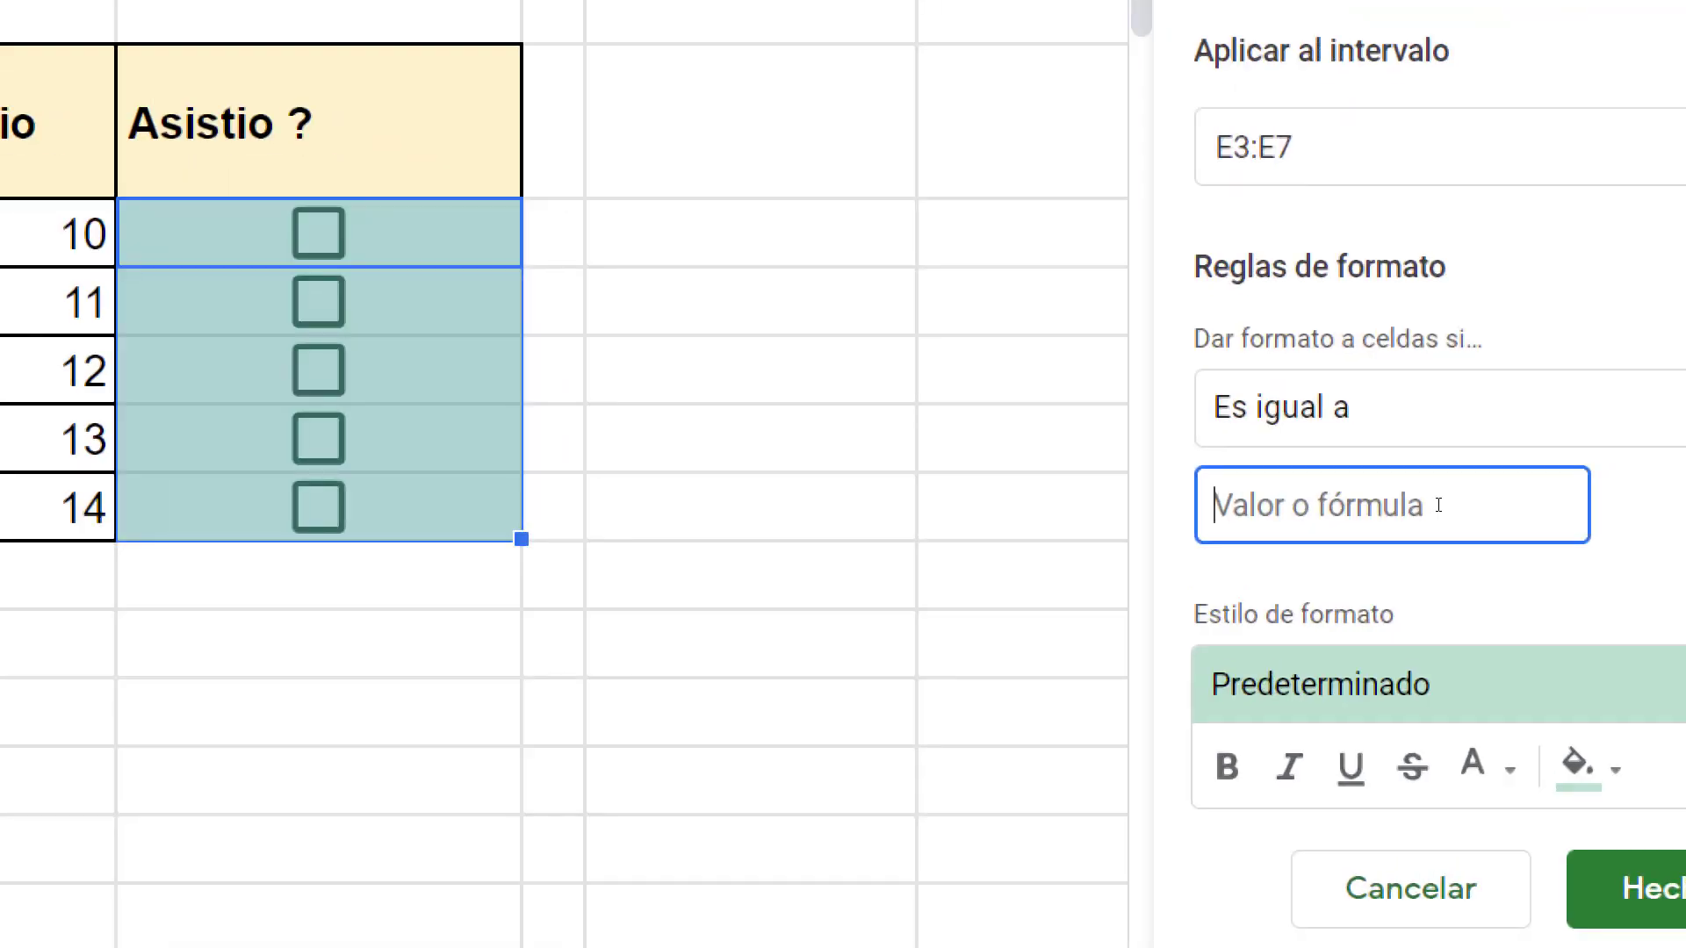
text(verda)
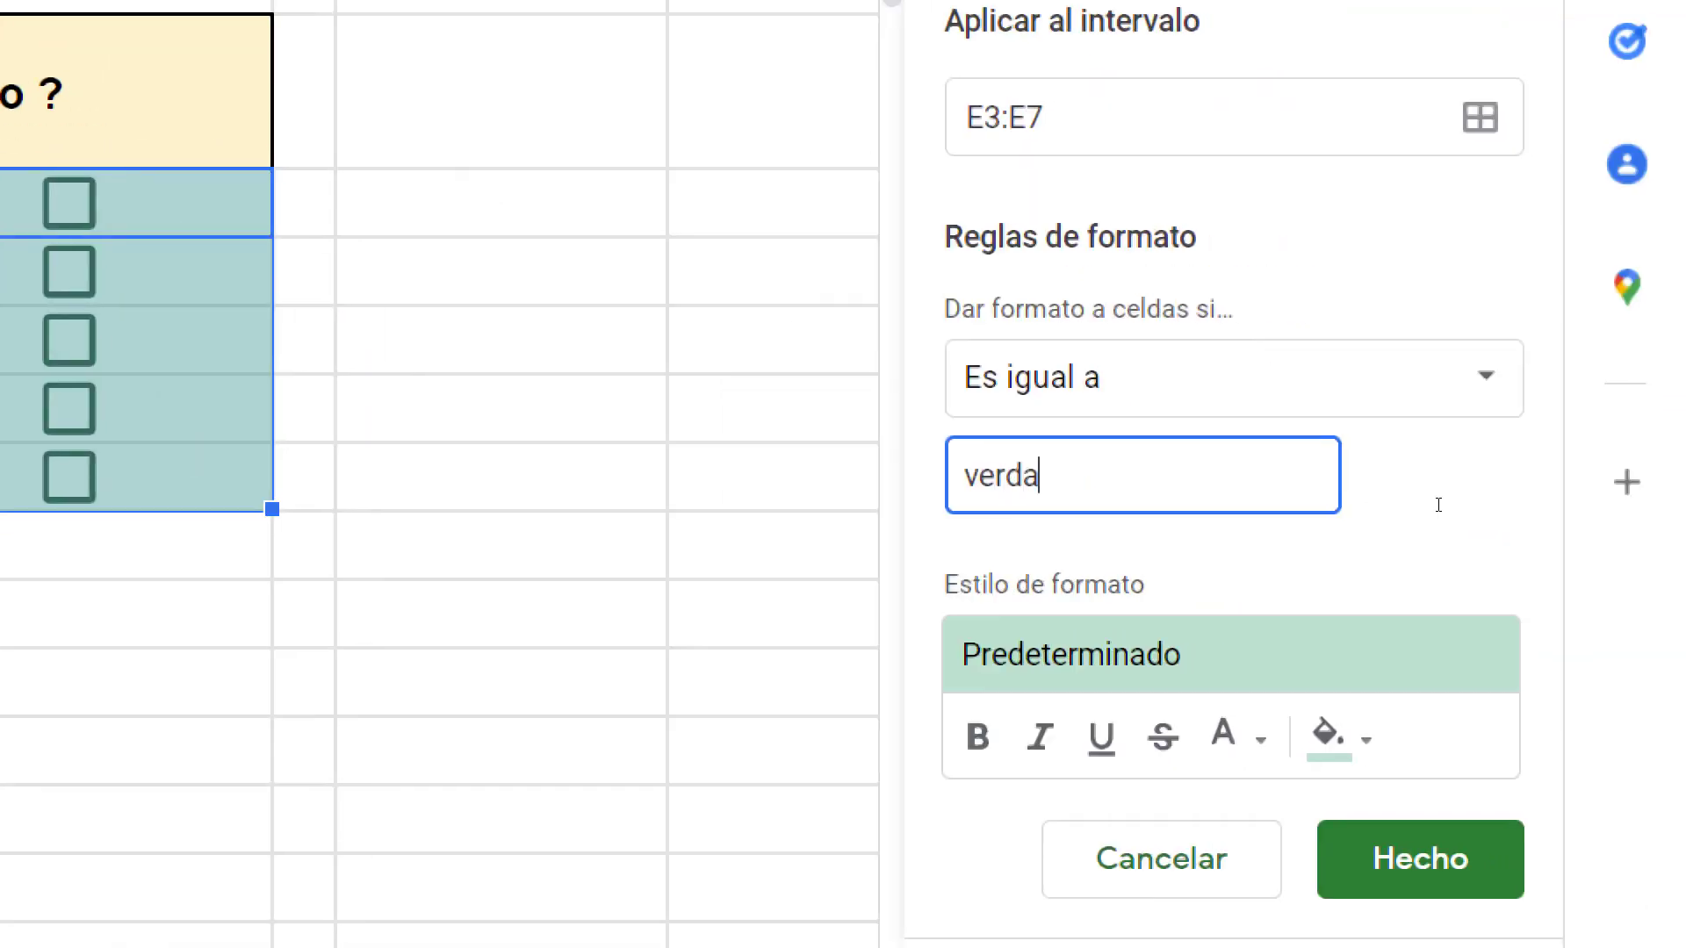
key(BackSpace)
key(BackSpace)
key(BackSpace)
key(BackSpace)
key(BackSpace)
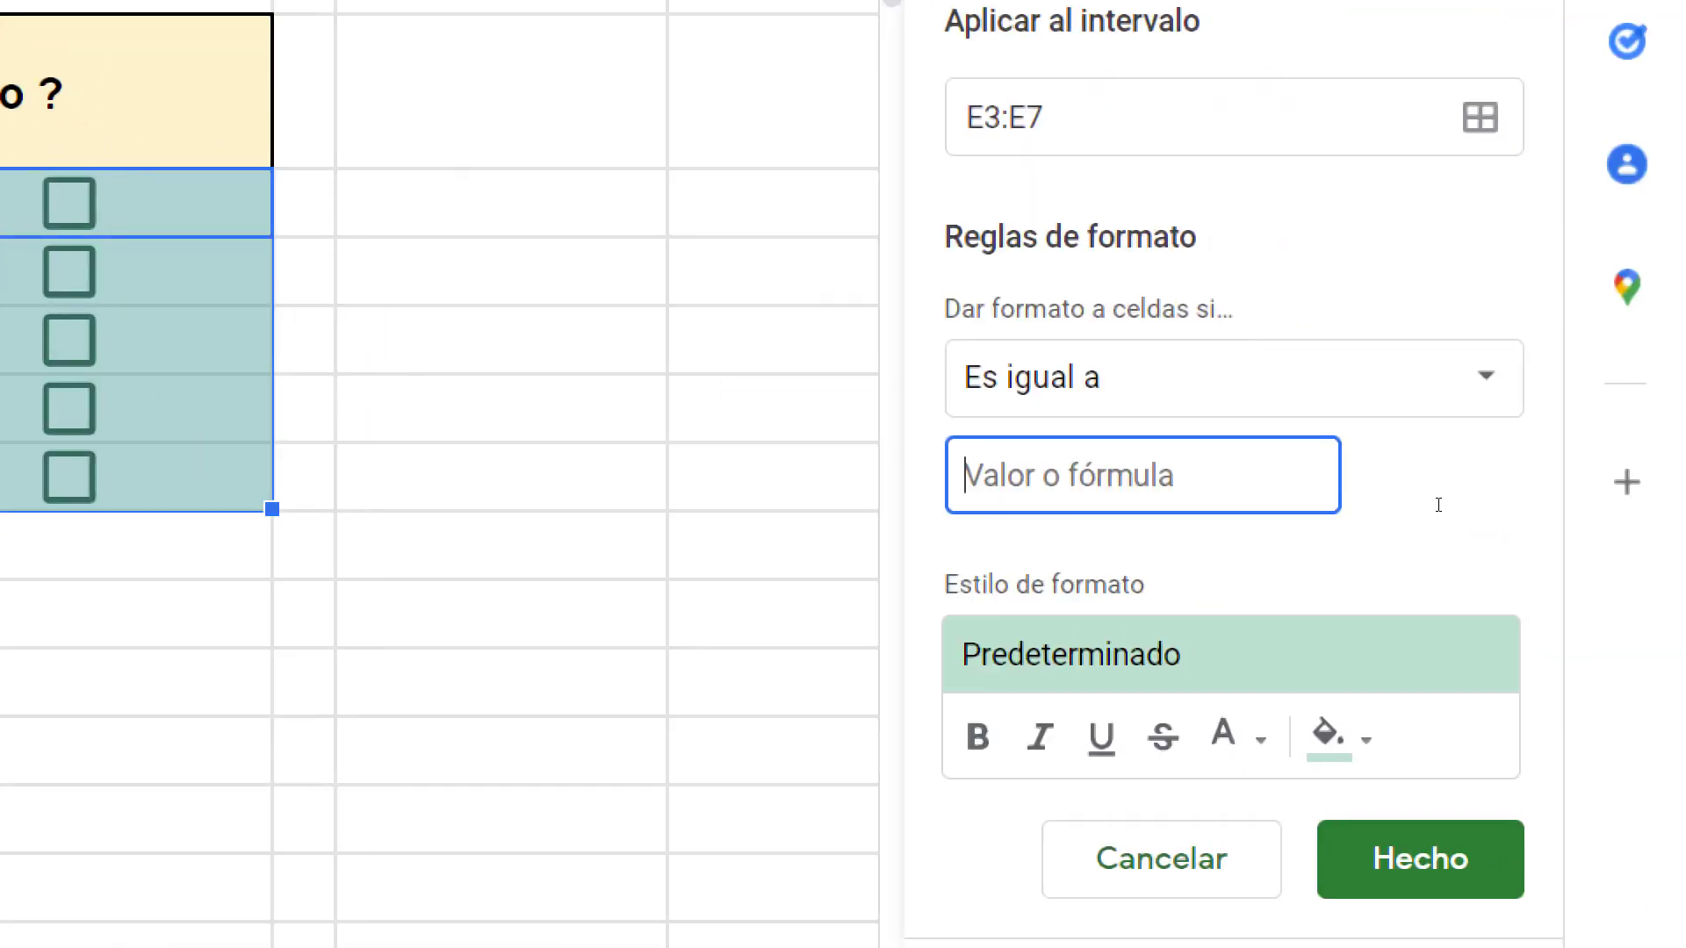
text(VERDADERO)
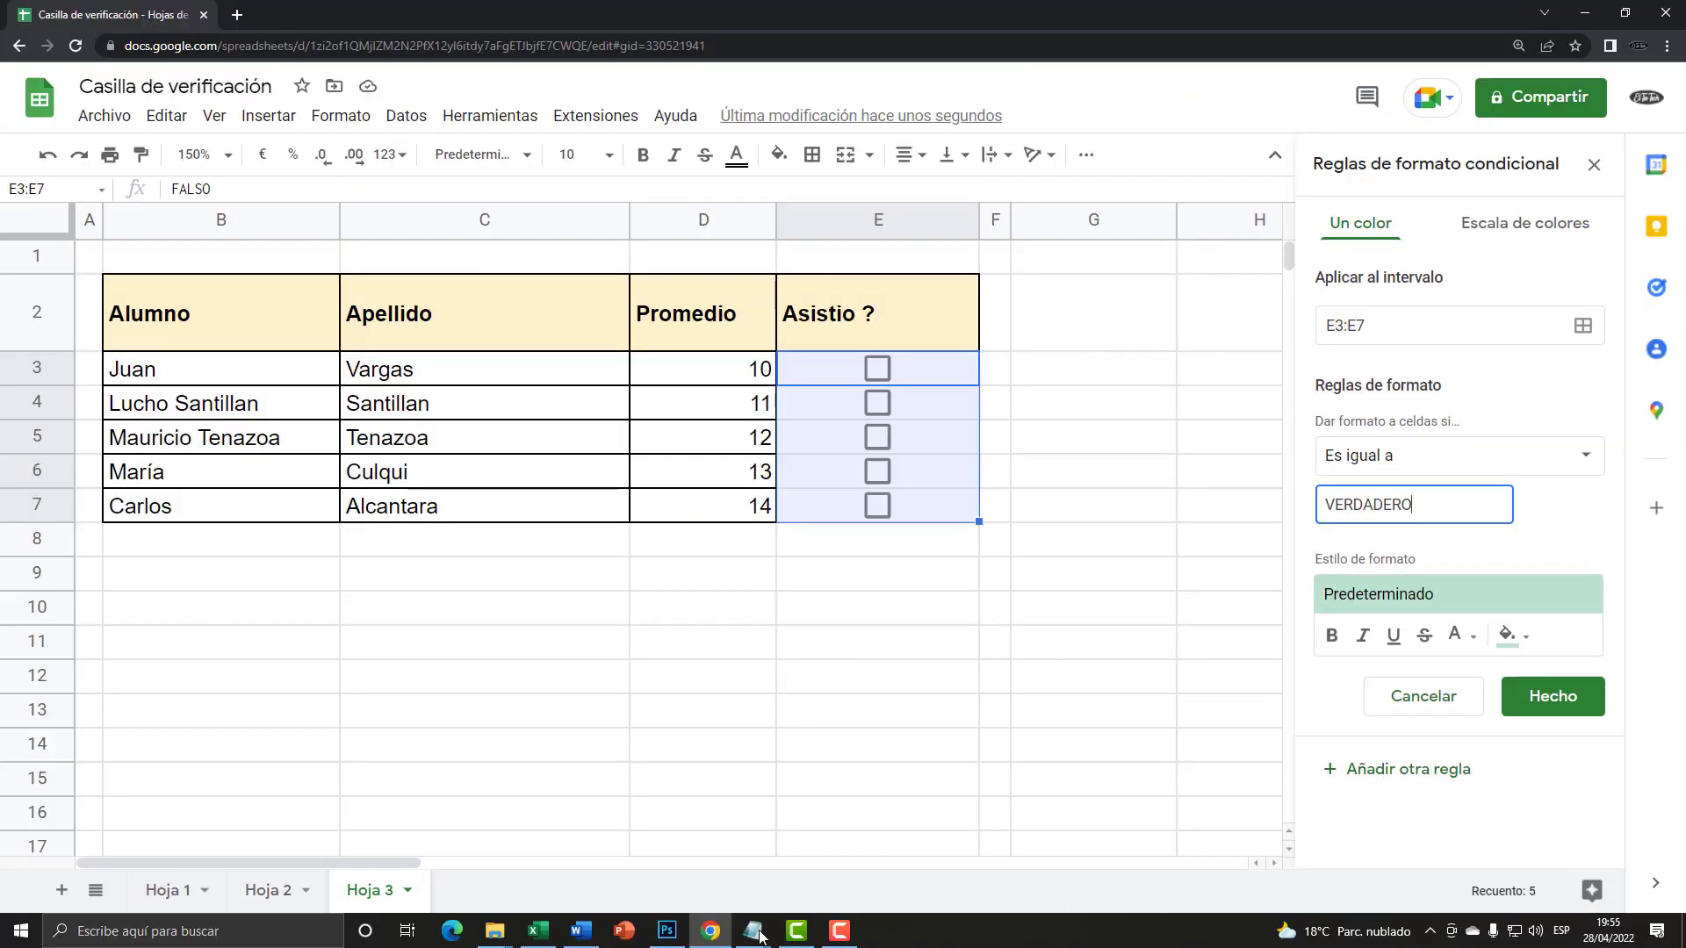
- Switch to the Notepad note and add "(TRUE)" after VERDADERO
mouse_move(760, 937)
click(834, 852)
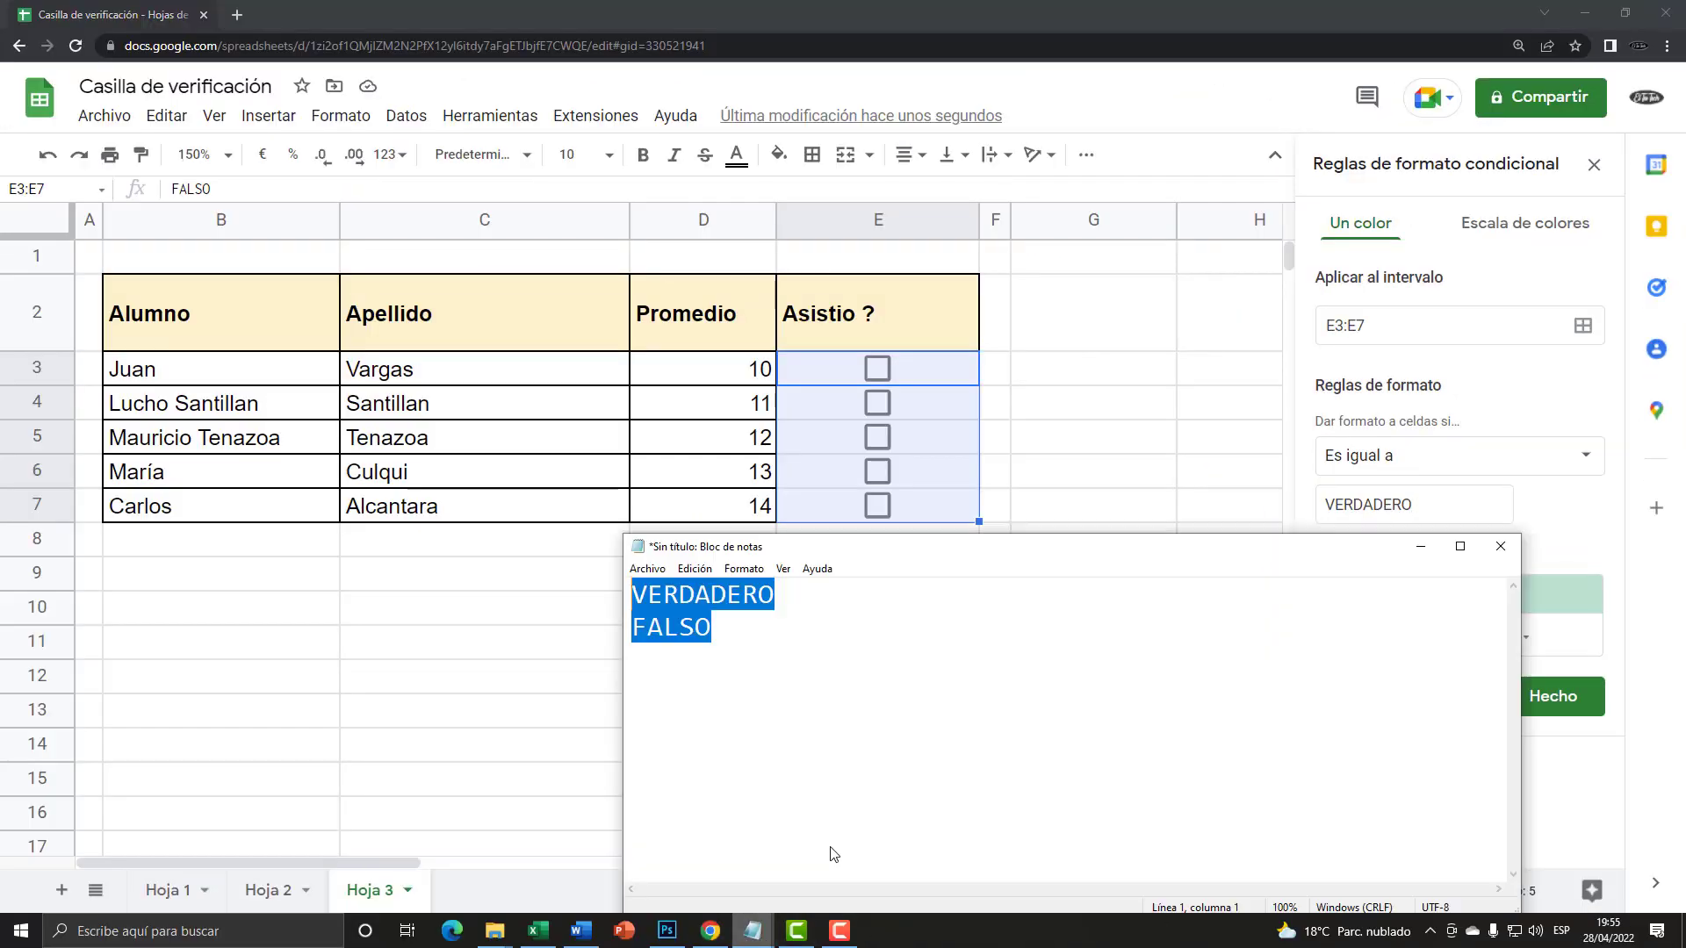
click(815, 610)
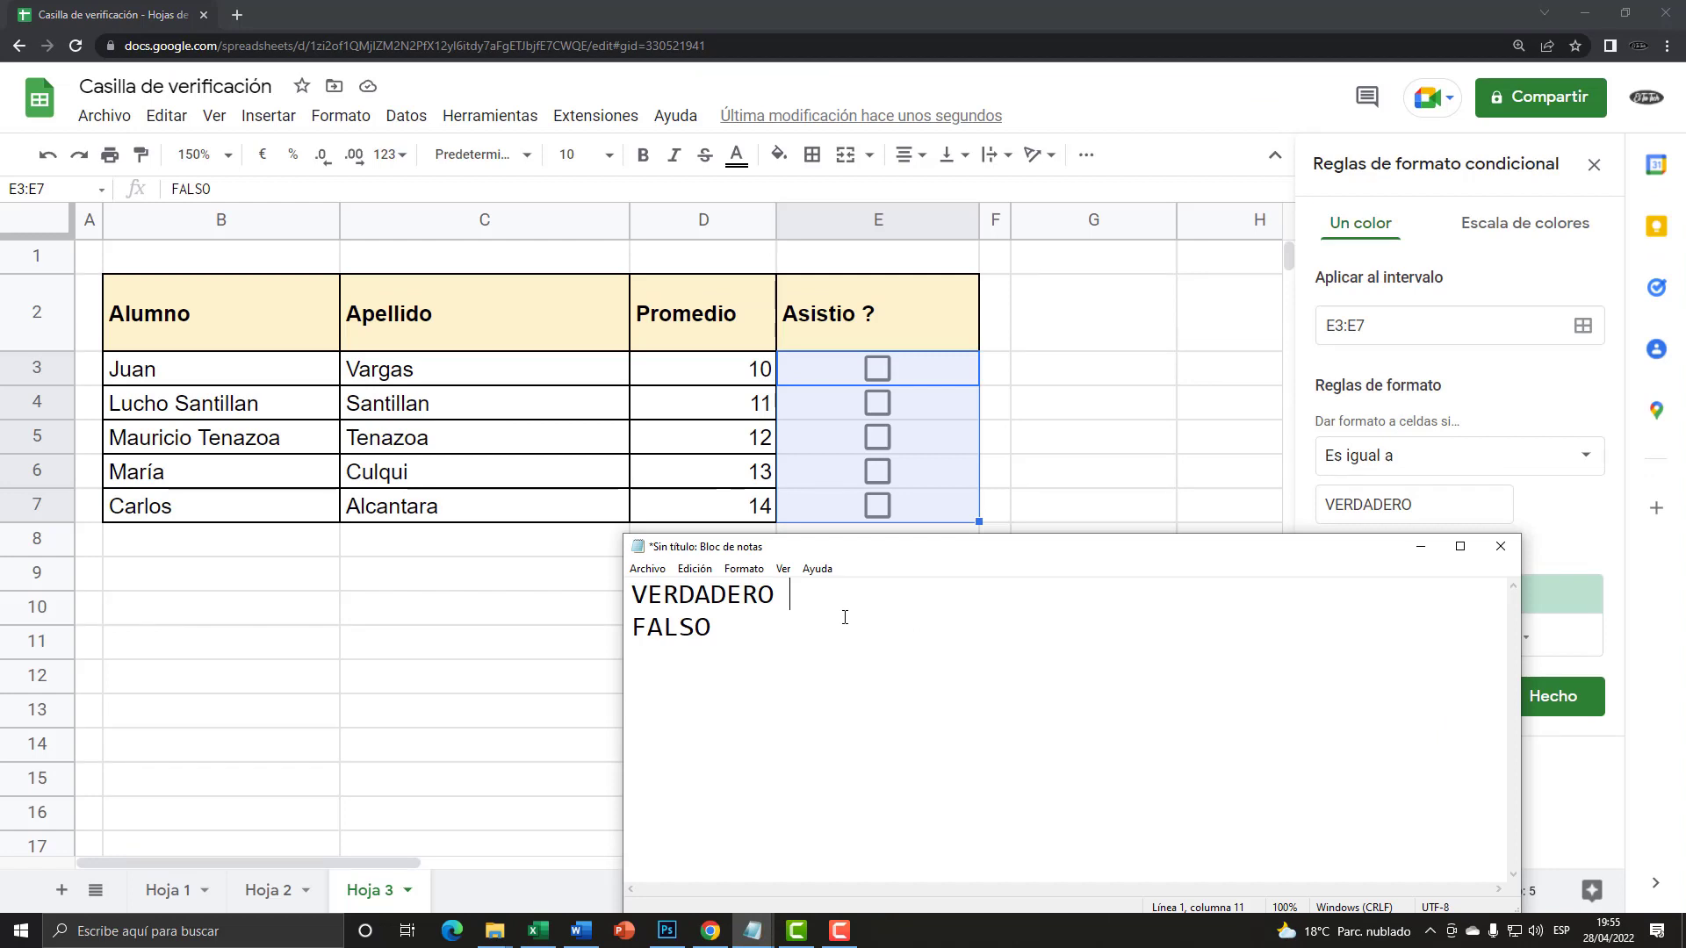
text((TRUE))
key(Left)
key(Left)
- Return to the spreadsheet and replace the rule's comparison value with TRUE
click(1398, 511)
double_click(1399, 511)
text(TRUE)
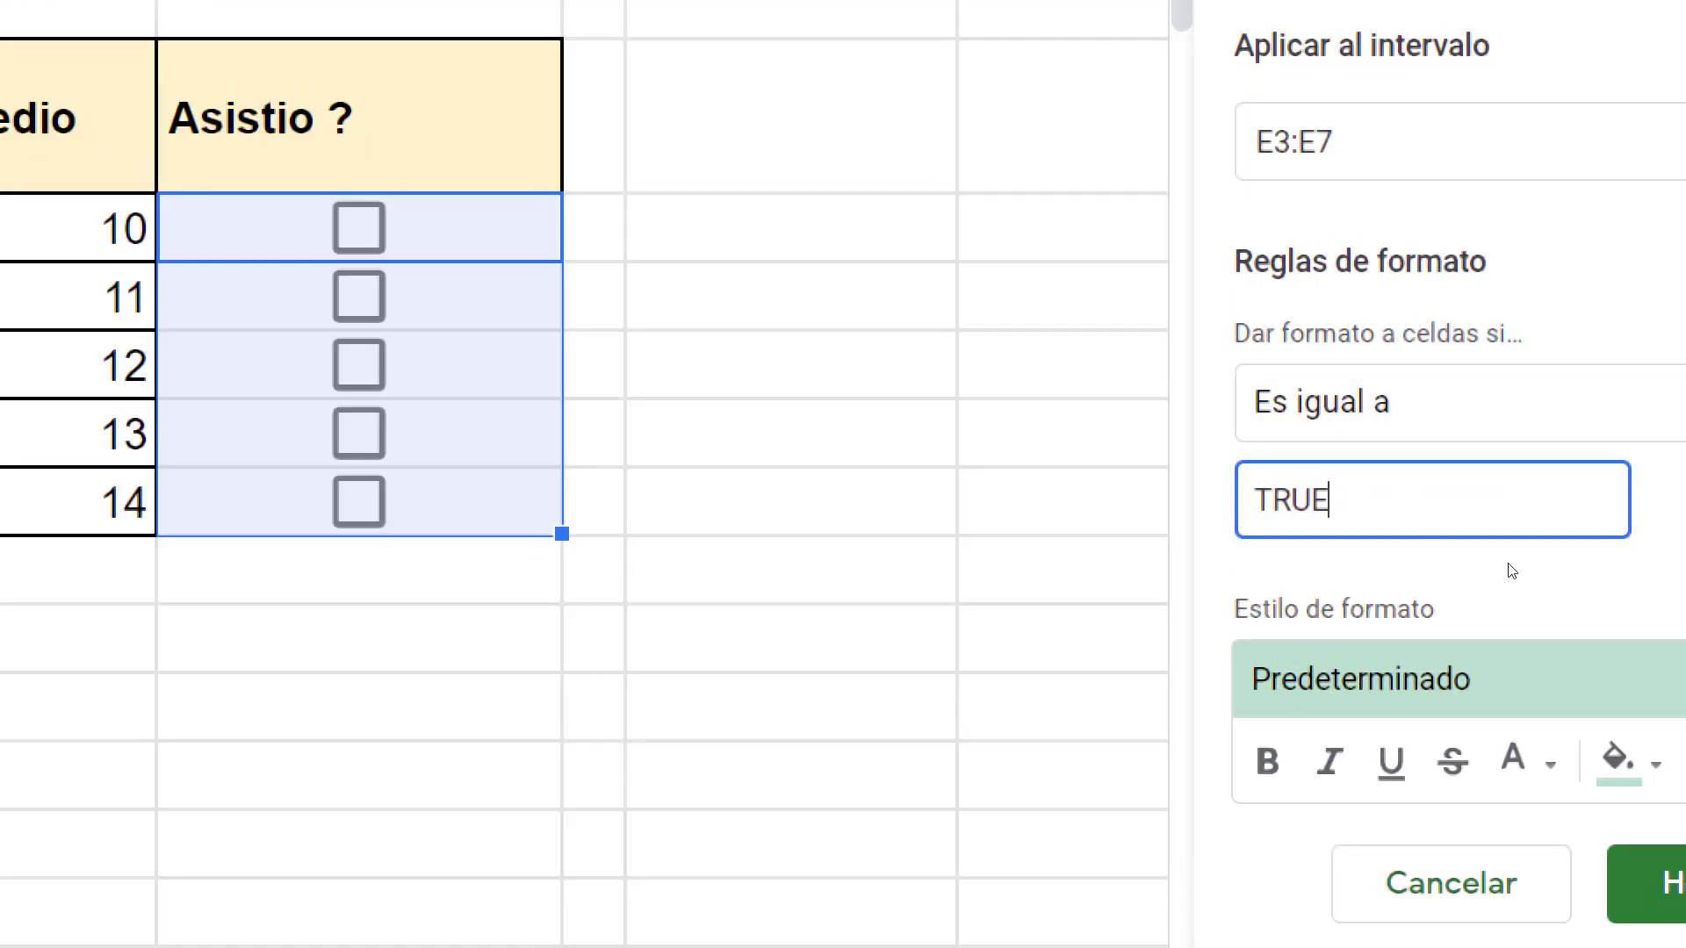
- Give the rule's format style a dark yellow fill and bold text, and save the rule
click(1336, 722)
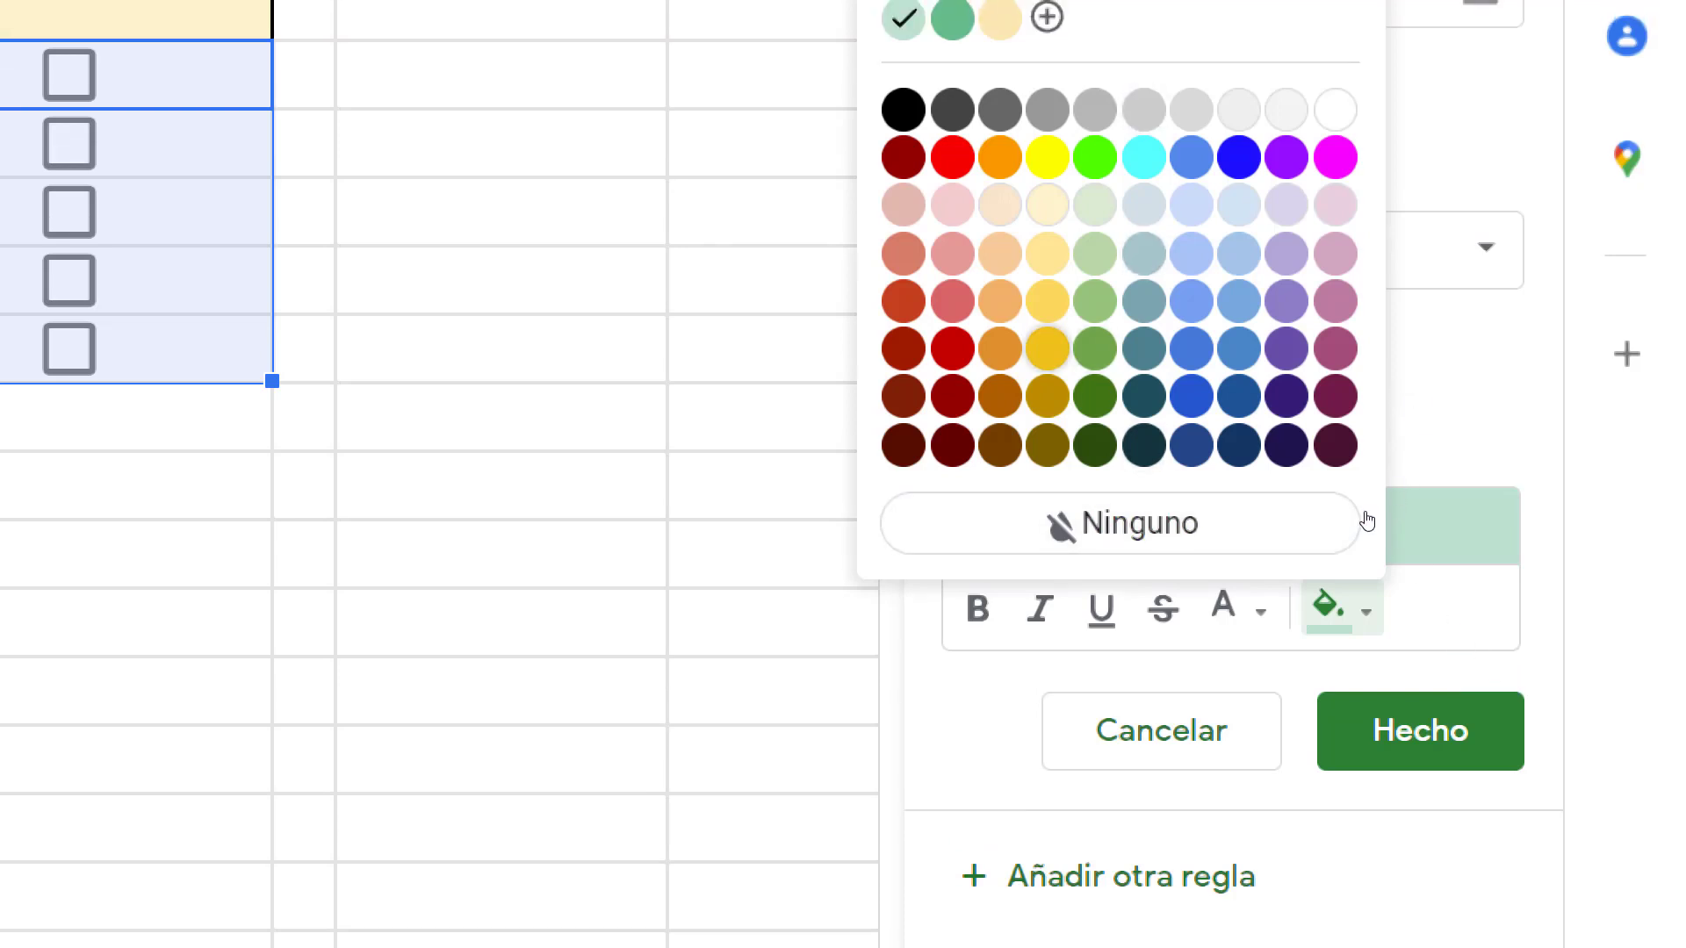
click(1048, 349)
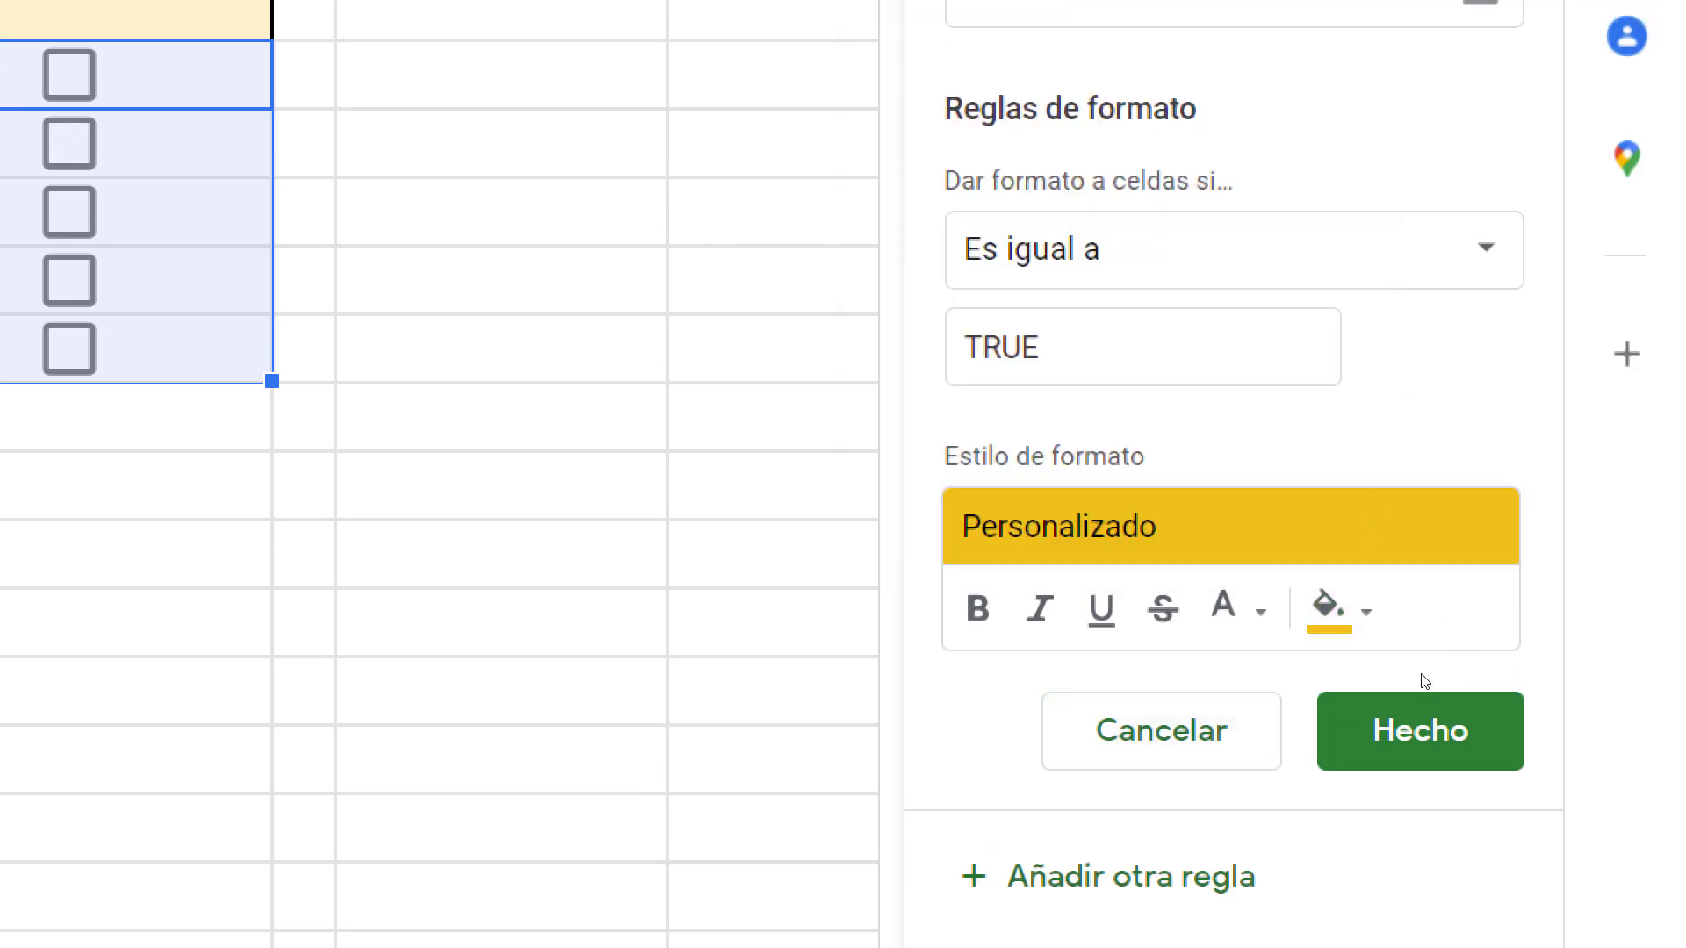
click(1236, 607)
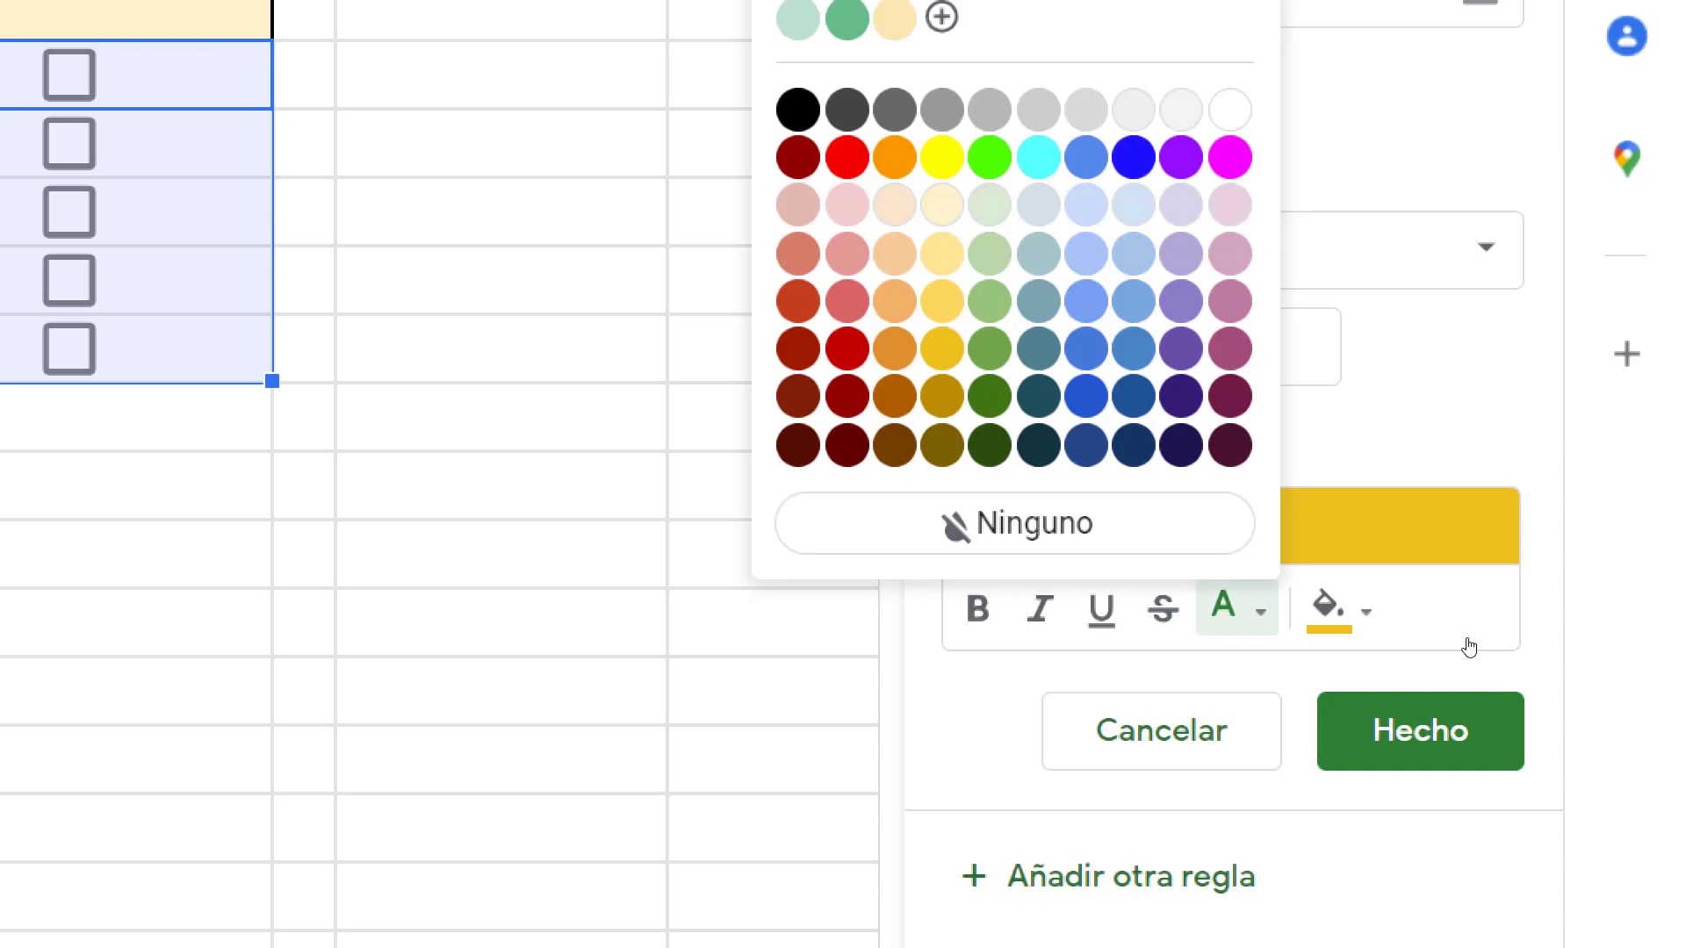
click(1236, 608)
click(977, 608)
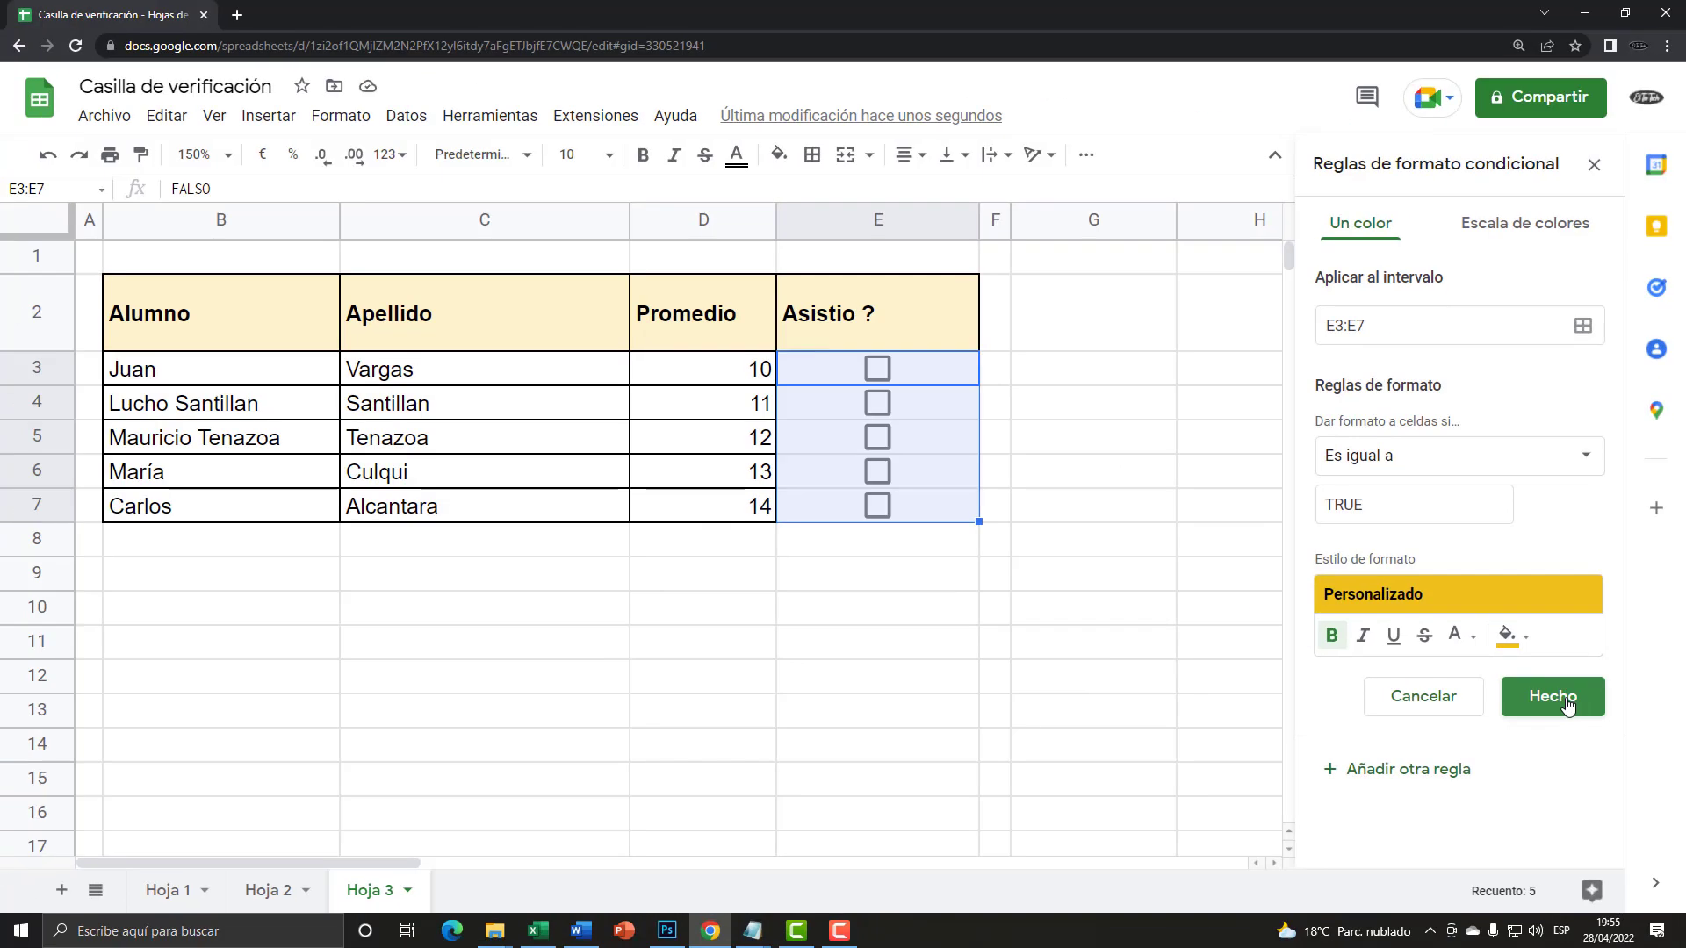
click(1567, 699)
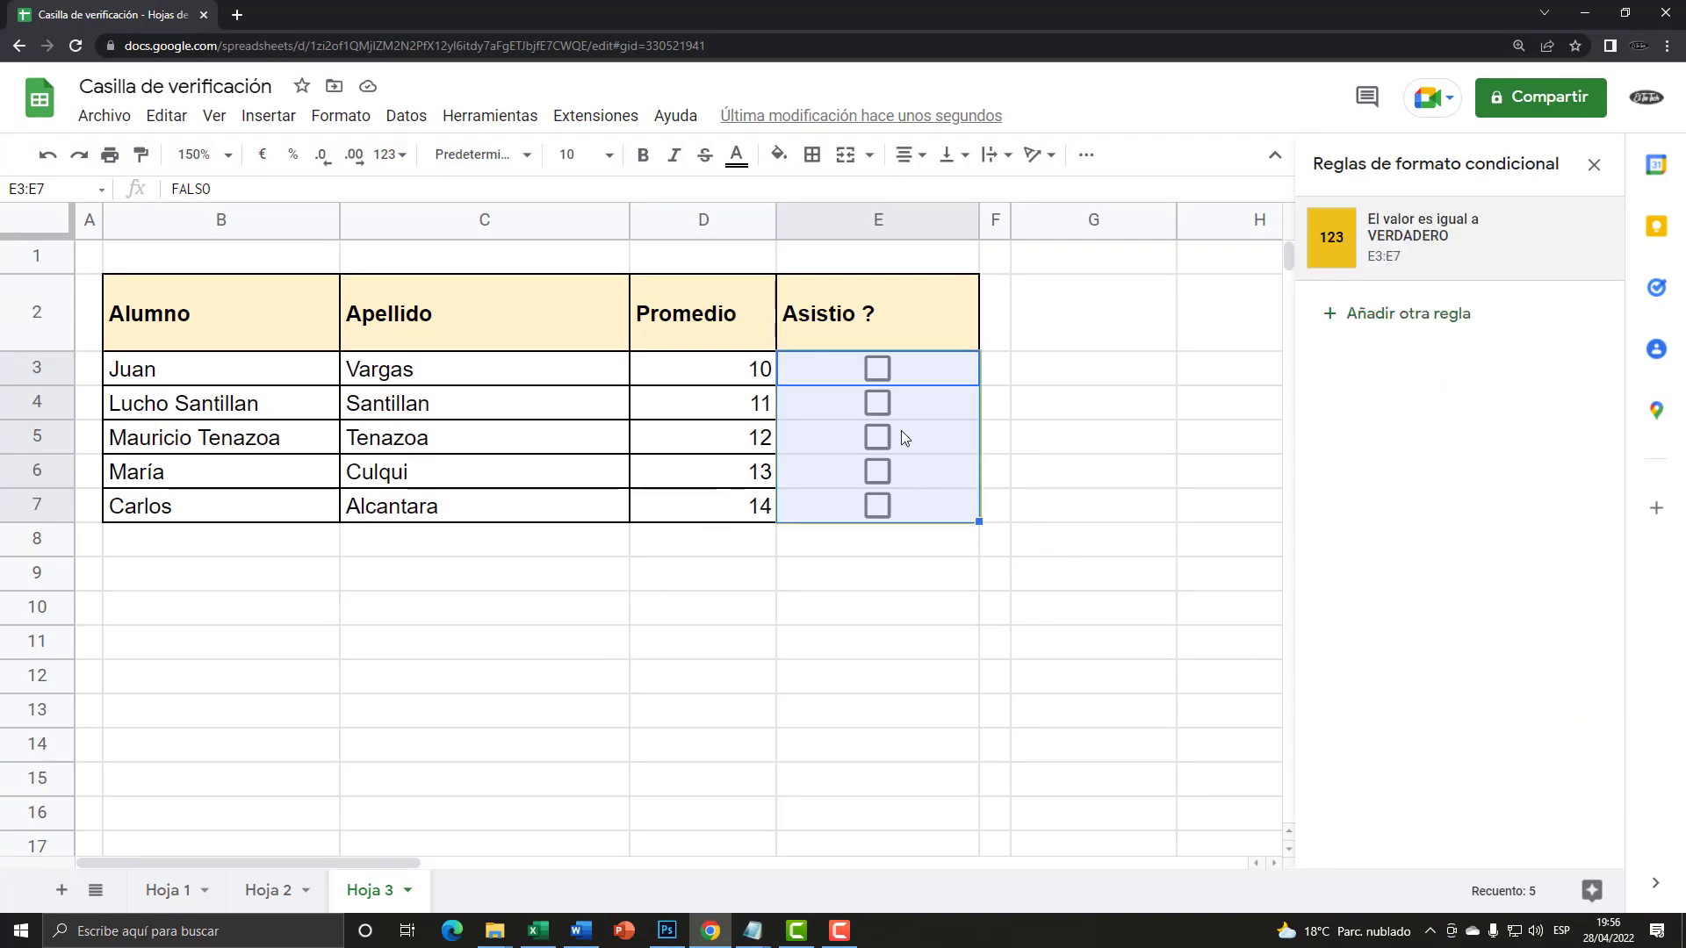
- Tick the checkboxes in E4 and E7 to test the new conditional formatting rule
click(877, 405)
click(877, 507)
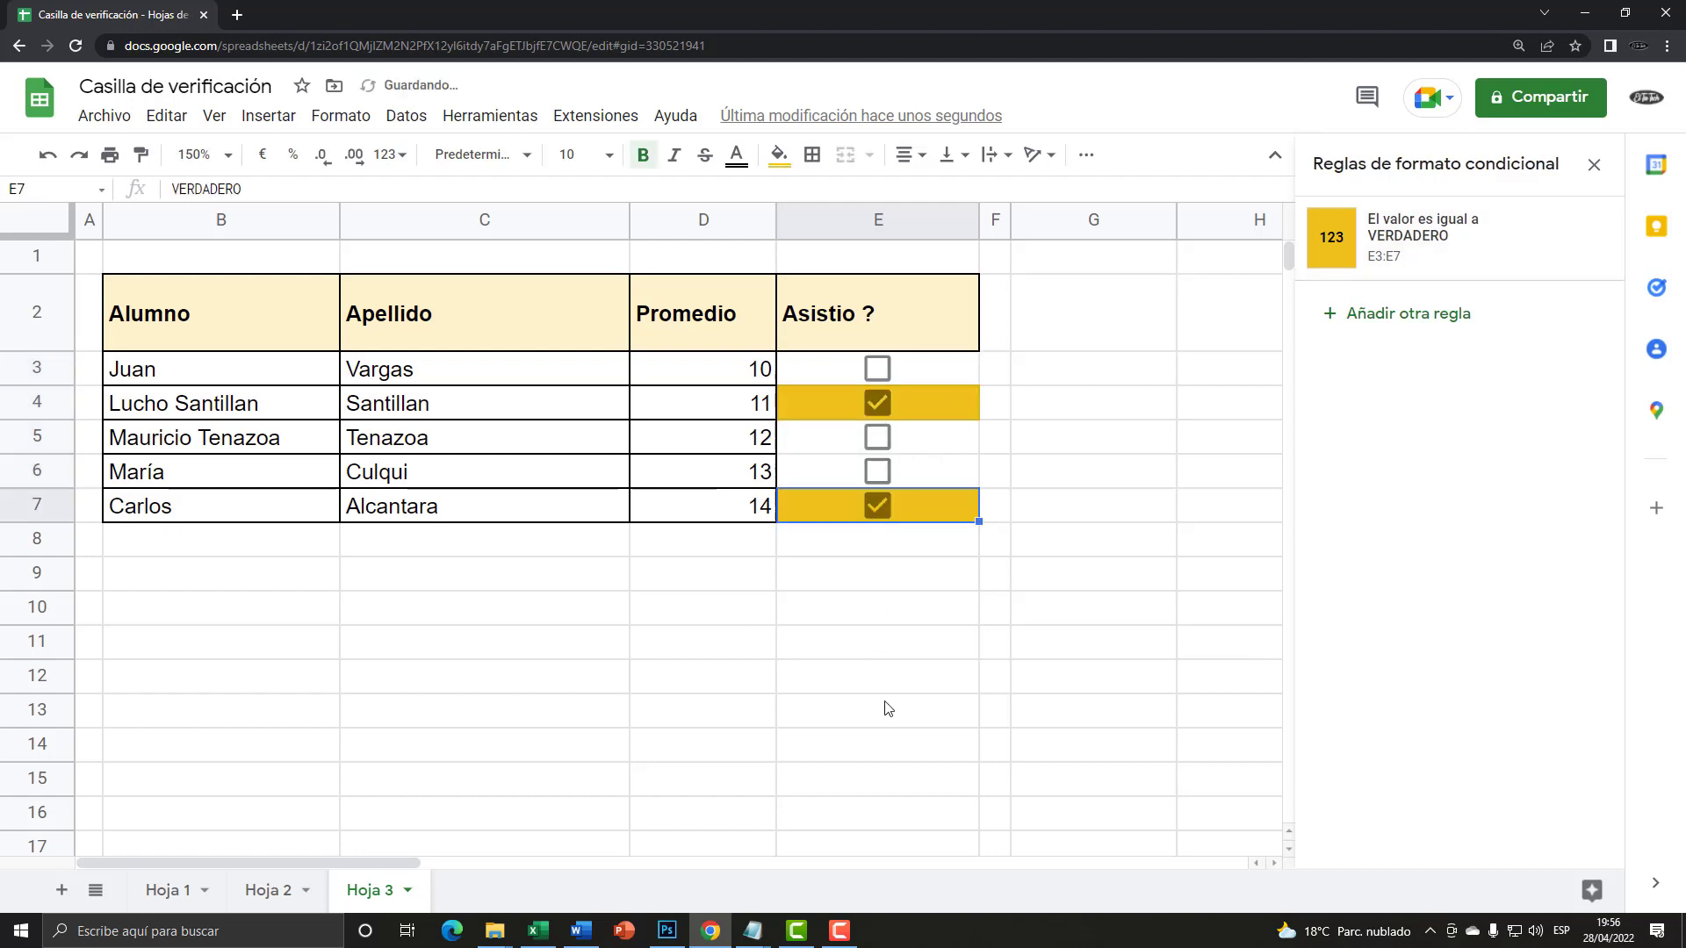
- Tick the attendance checkboxes in E6, E5 and E3 to test the rule on the rest of the column
click(877, 471)
click(877, 437)
click(877, 368)
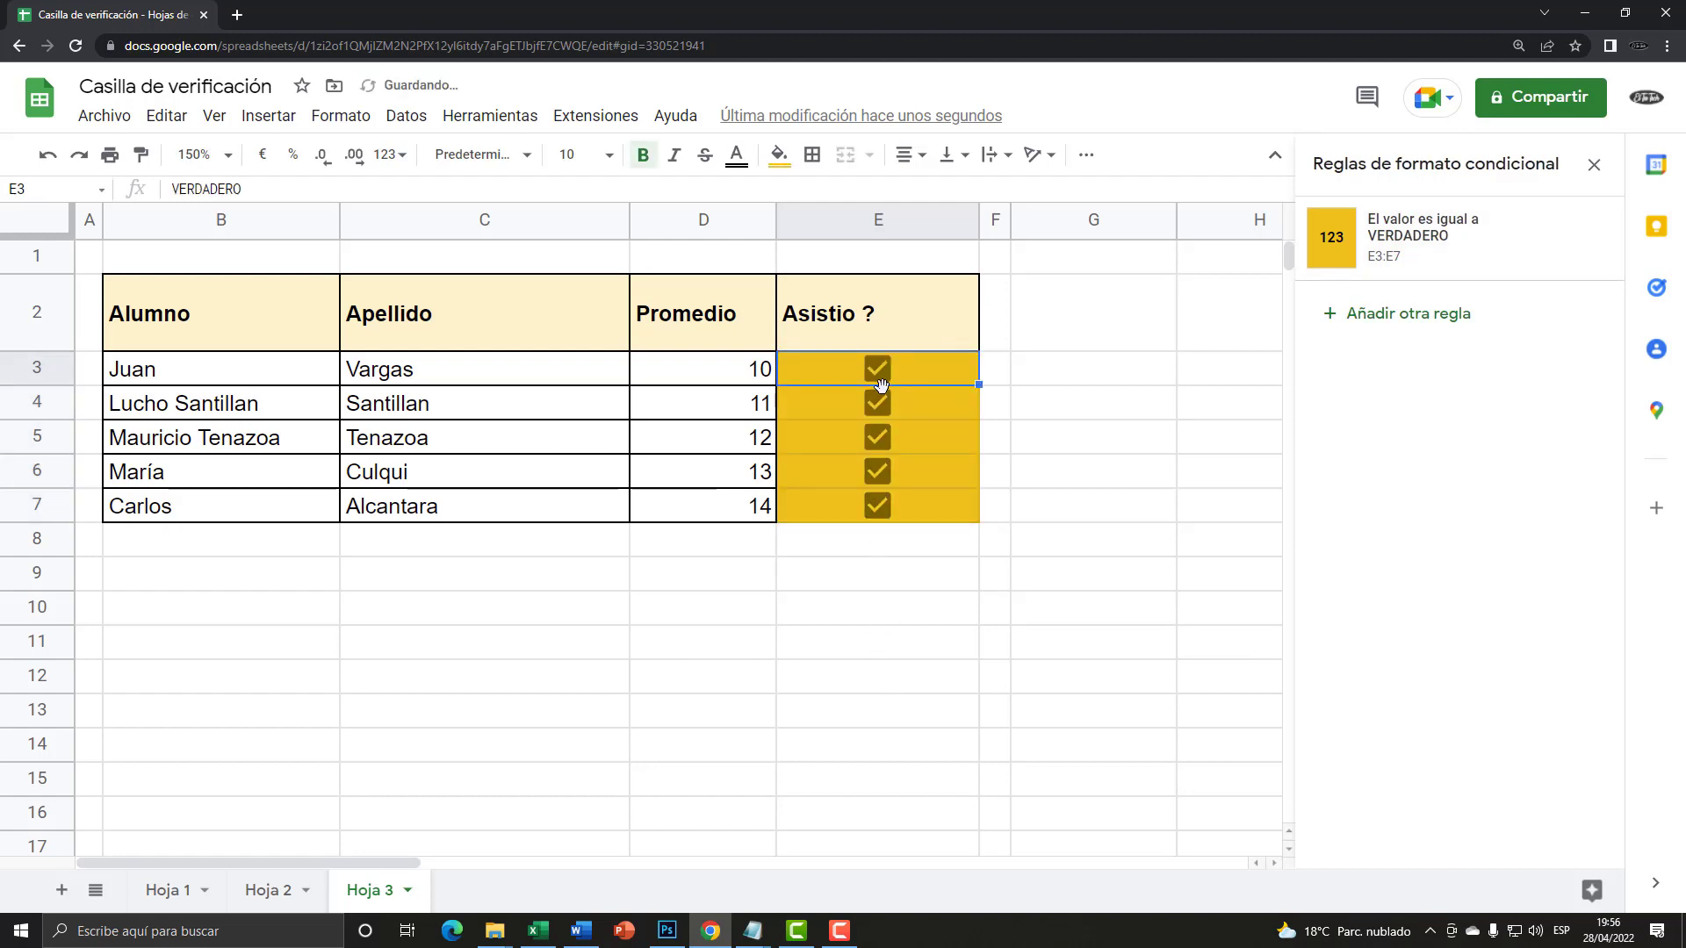
- Clear the attendance checkboxes in E4 through E7 and tick all four again to test the rule in both states
click(877, 403)
click(877, 437)
click(878, 472)
click(877, 505)
click(879, 472)
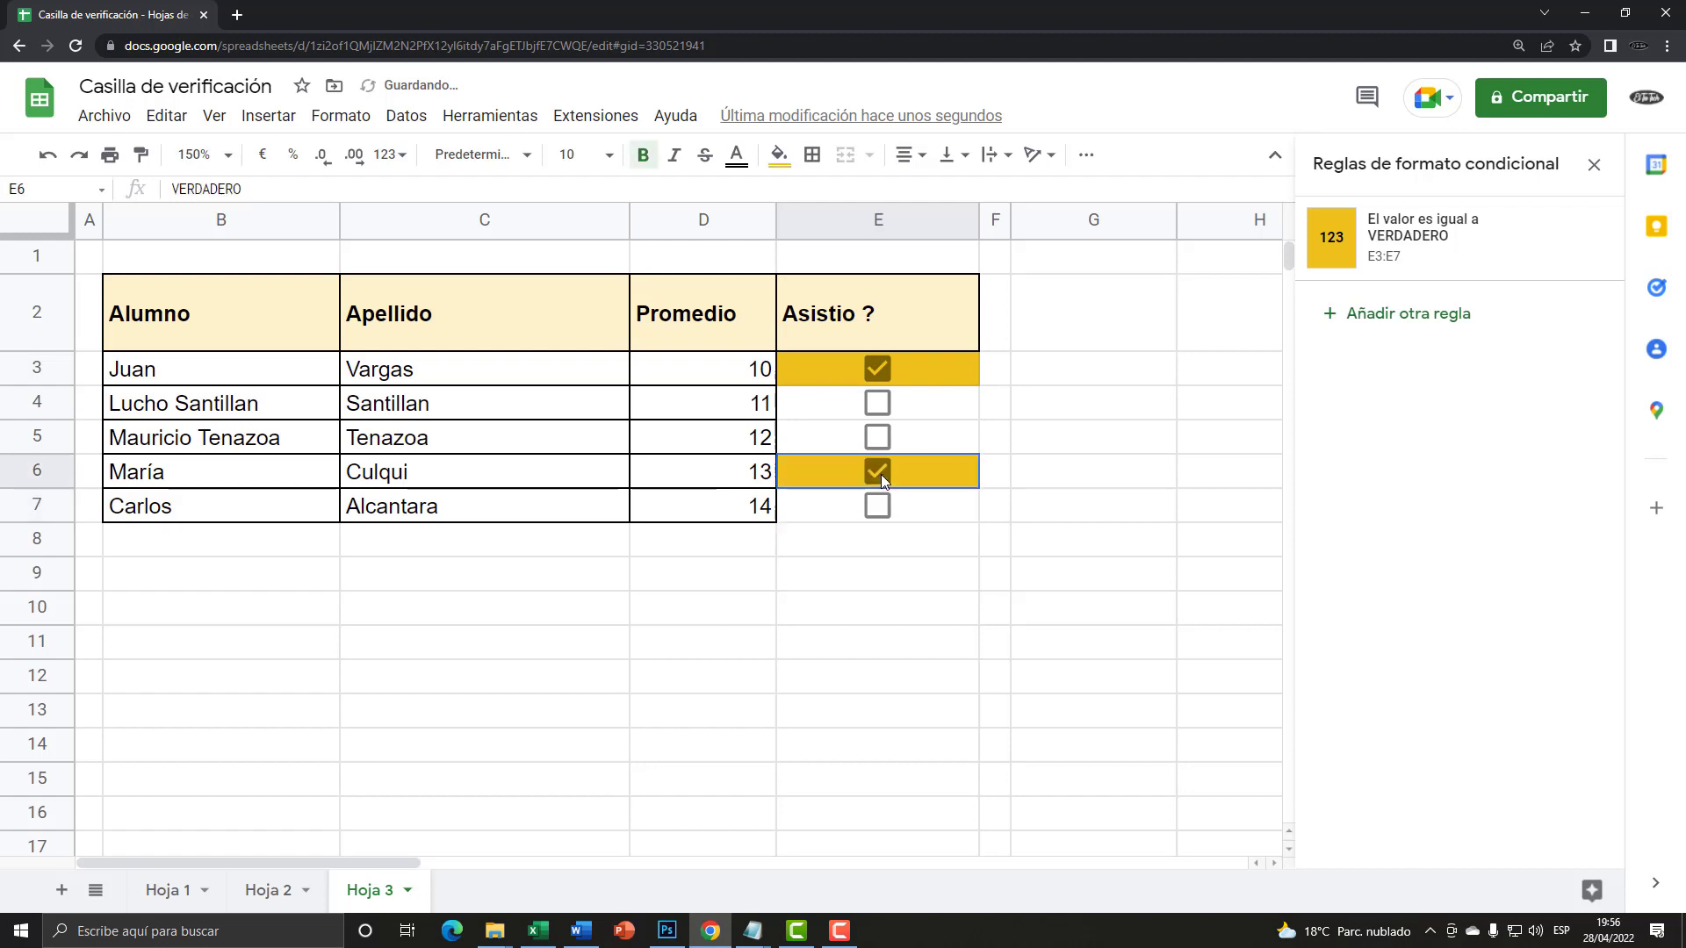
click(881, 436)
click(878, 404)
click(877, 505)
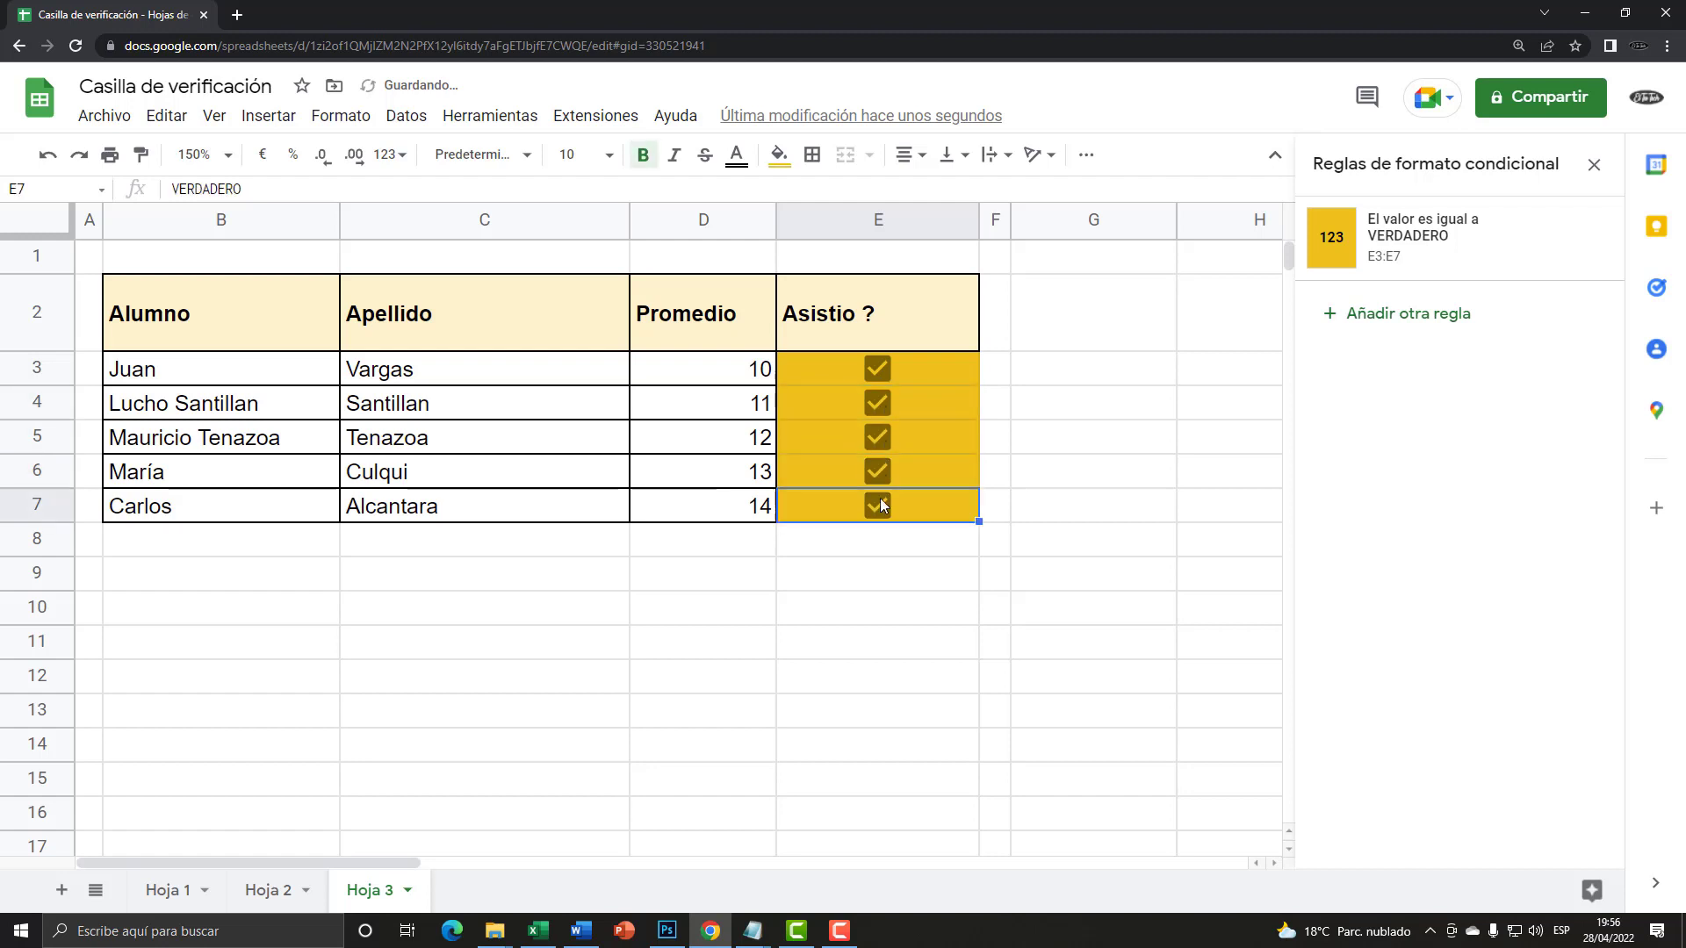
- Clear the attendance checkboxes in E6, E5 and E4
click(878, 472)
click(878, 437)
click(877, 403)
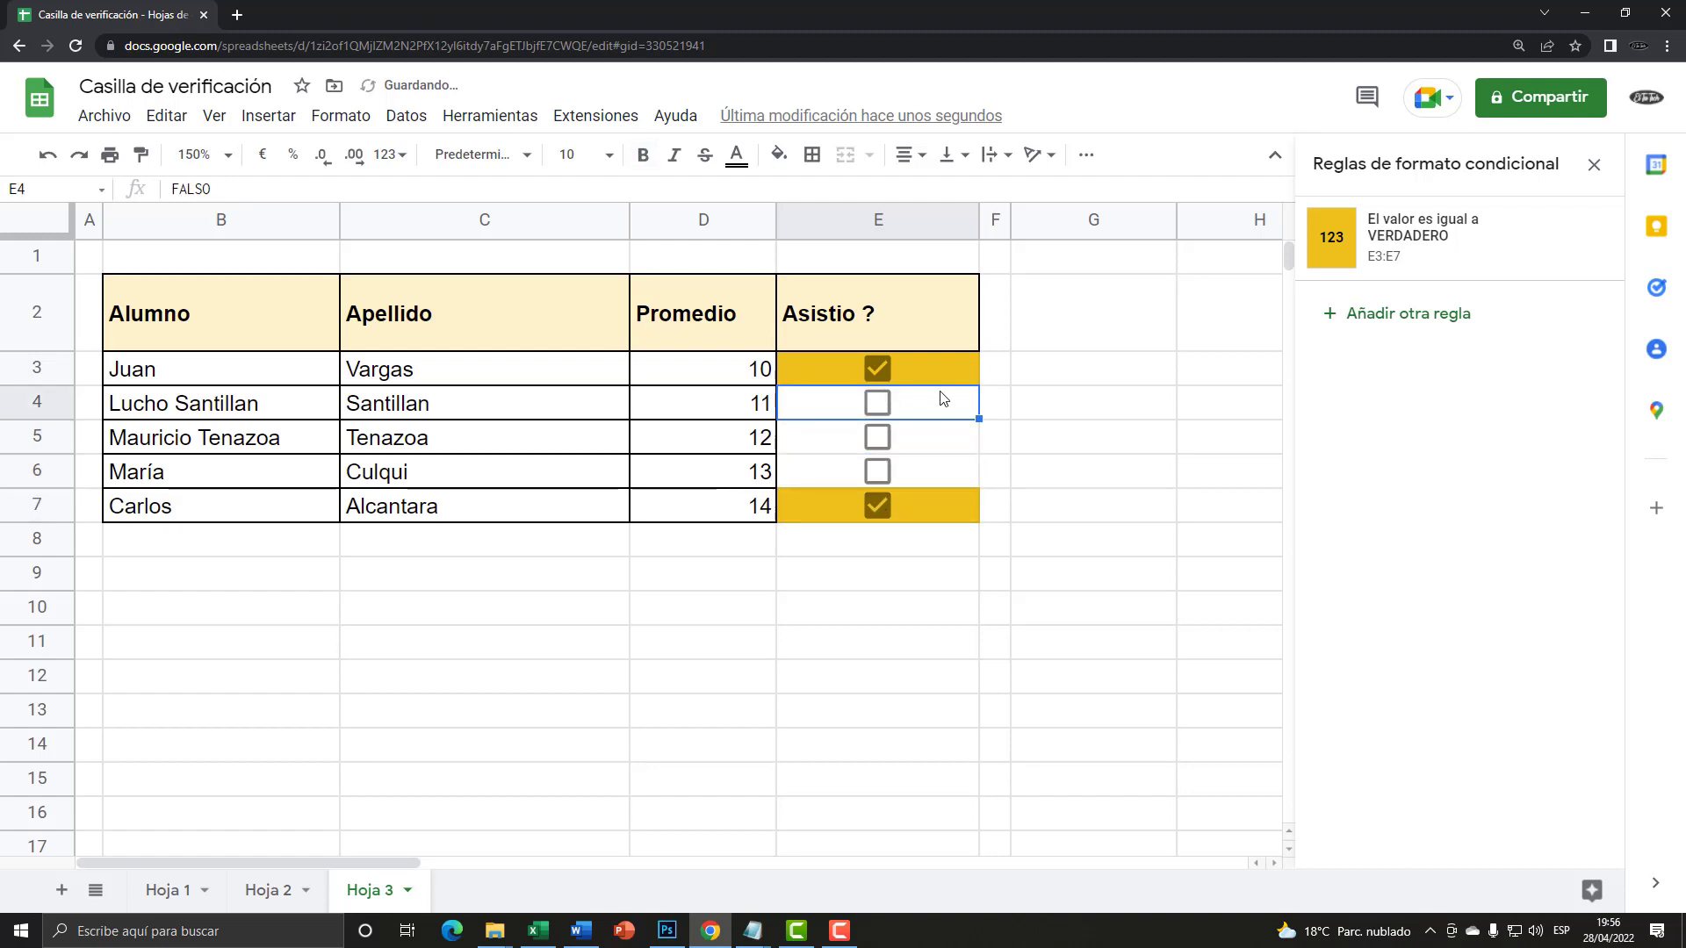
- Tick the checkboxes in E4 and E5, and clear both of them again
click(877, 403)
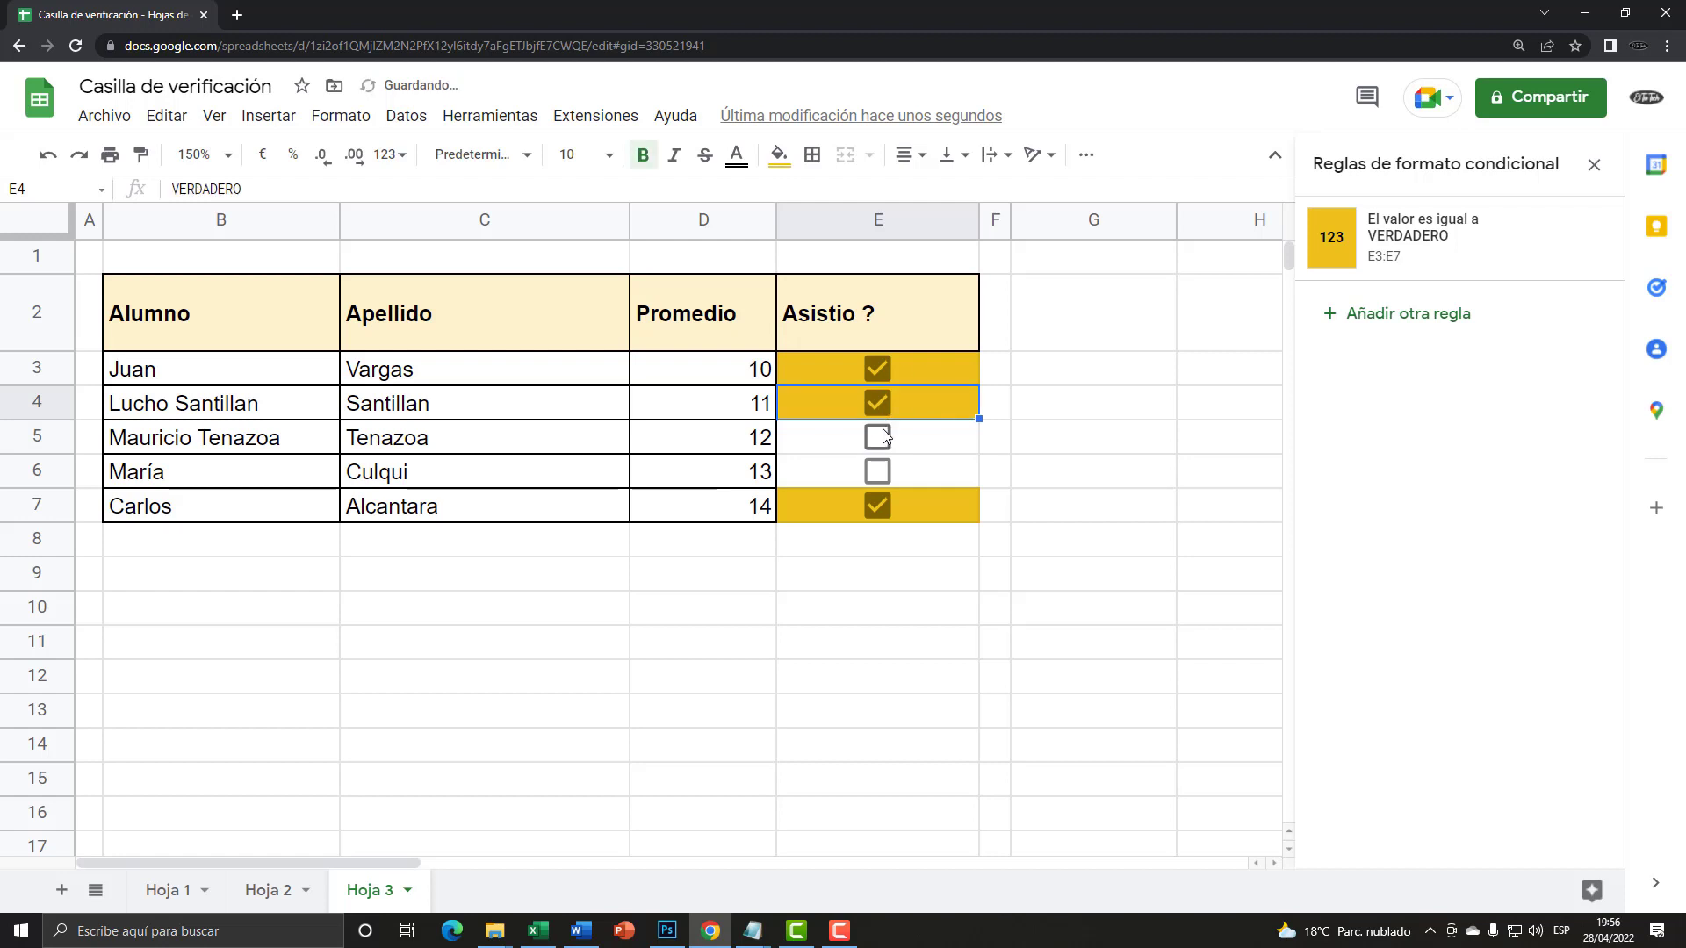
click(877, 438)
click(877, 403)
click(877, 438)
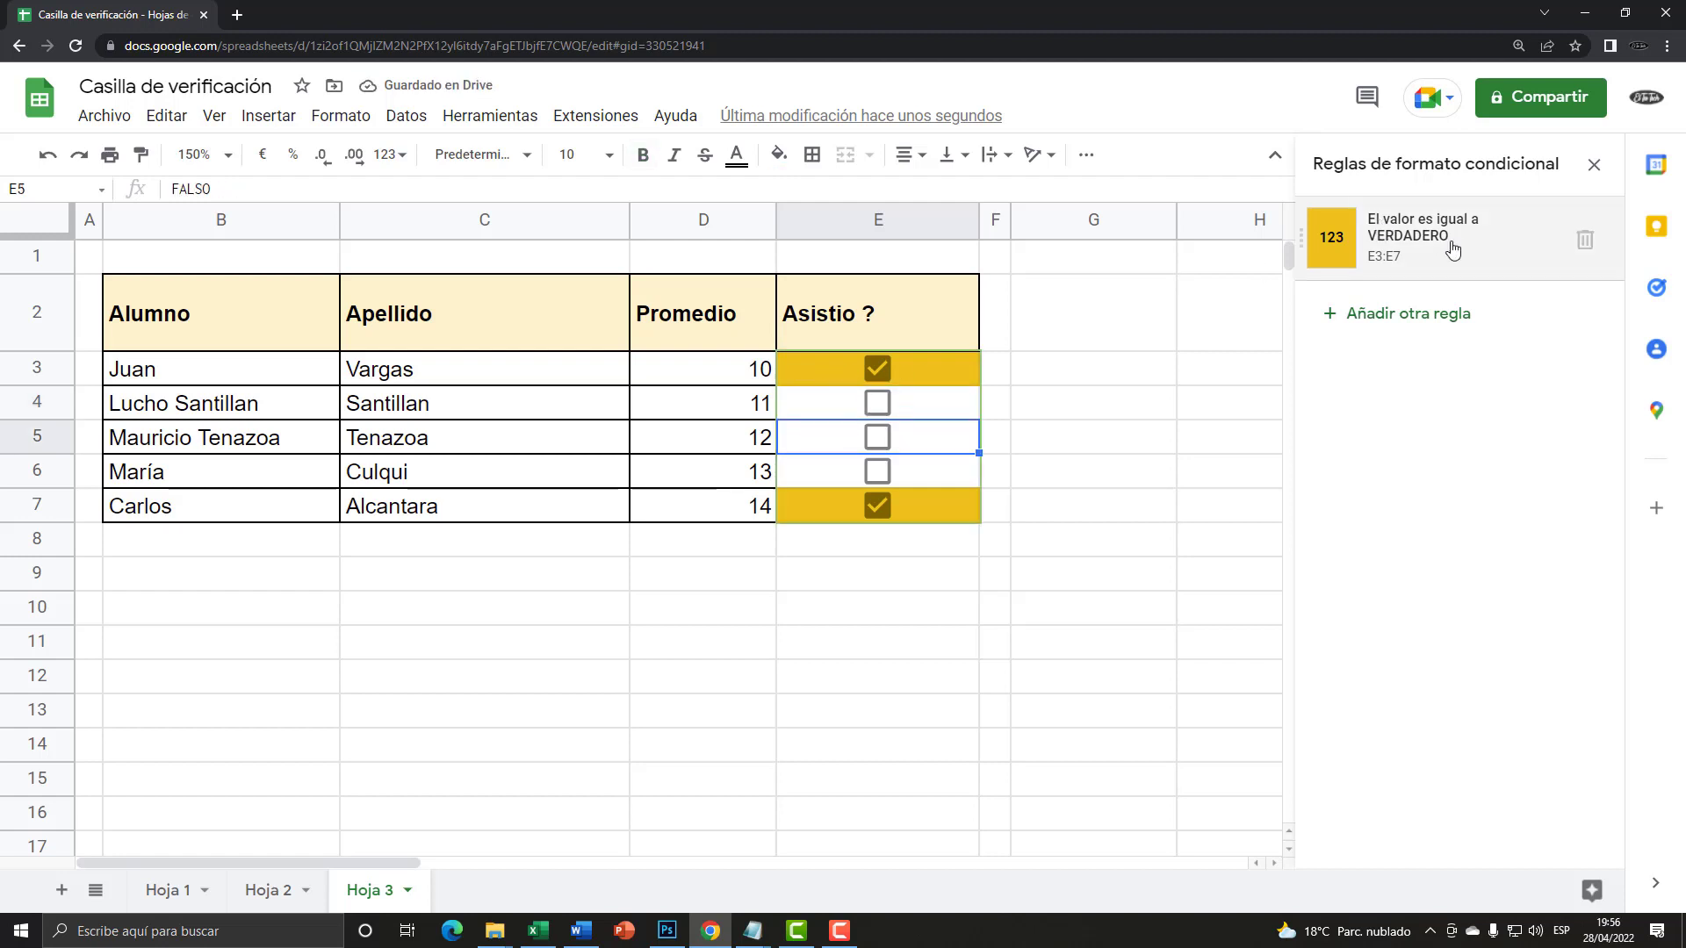
- Reopen the conditional formatting rule for E3:E7, change its fill colour to blue, and save the rule
key(super)
key(super+plus)
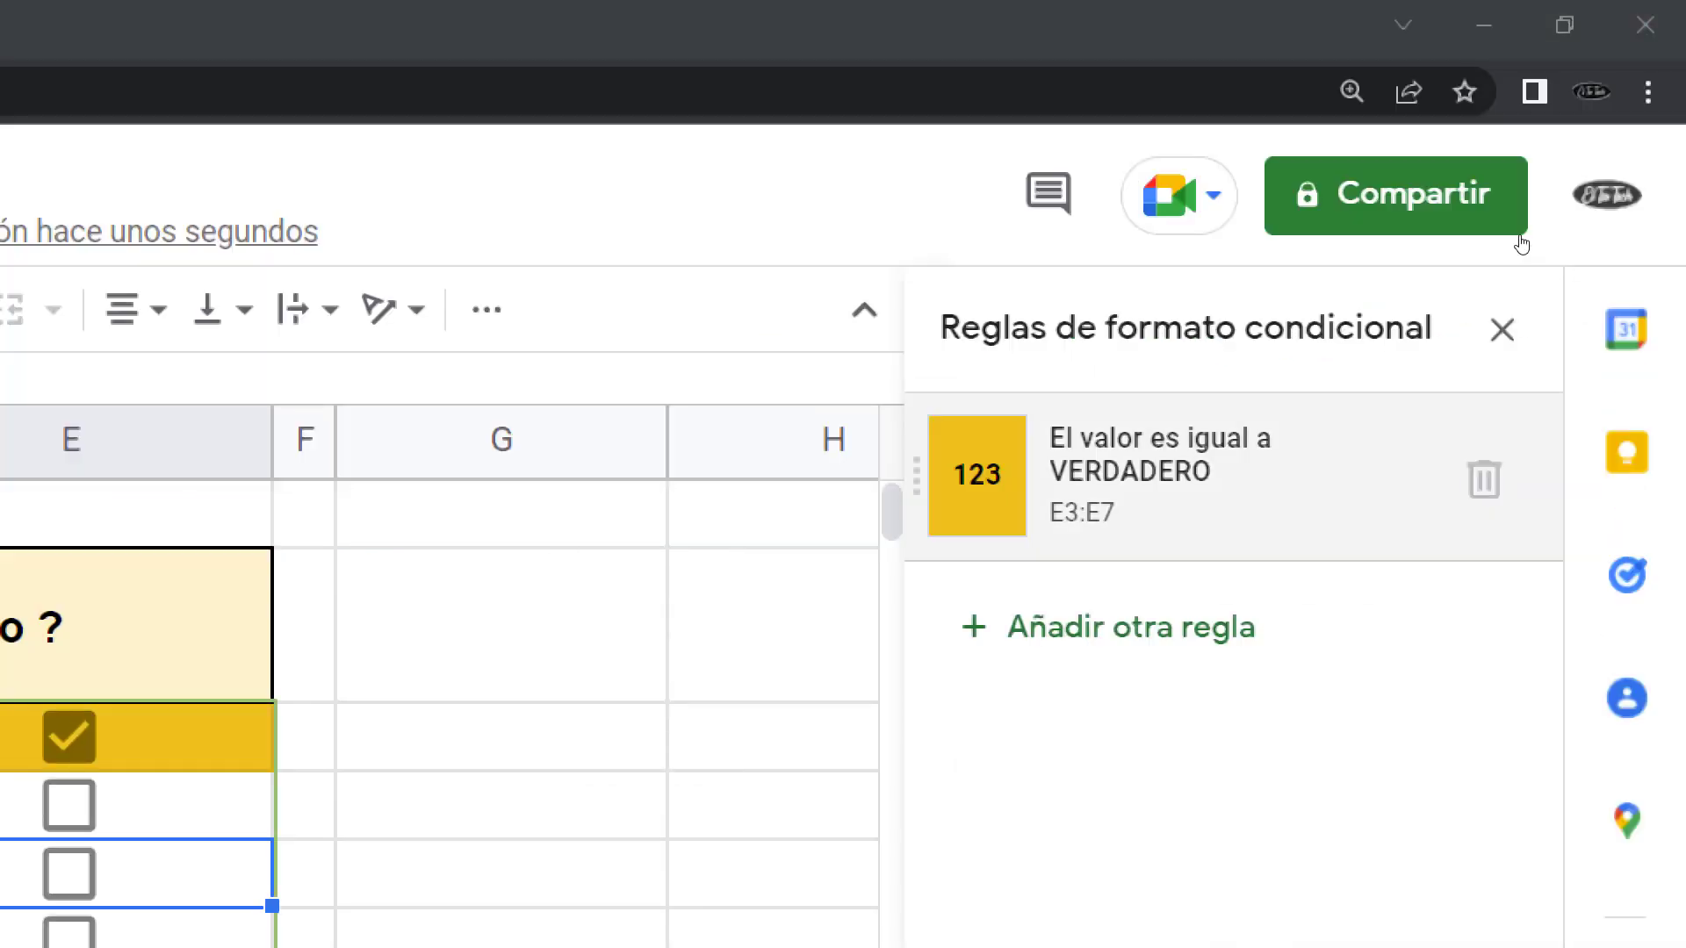
click(1440, 246)
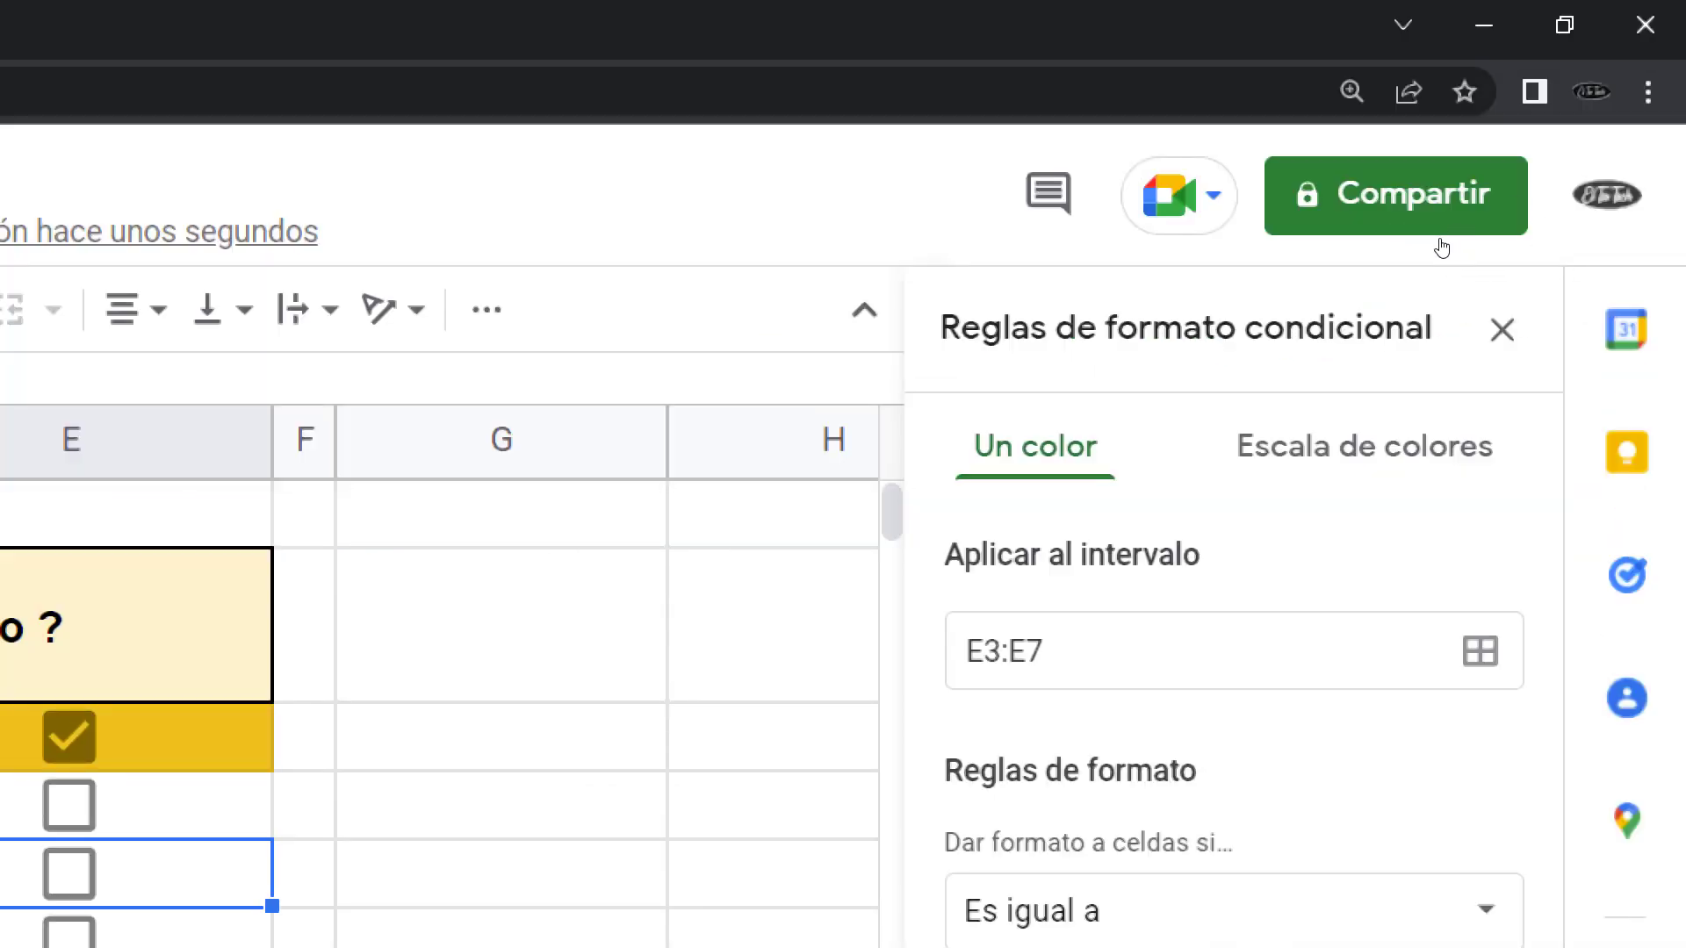
key(super+Escape)
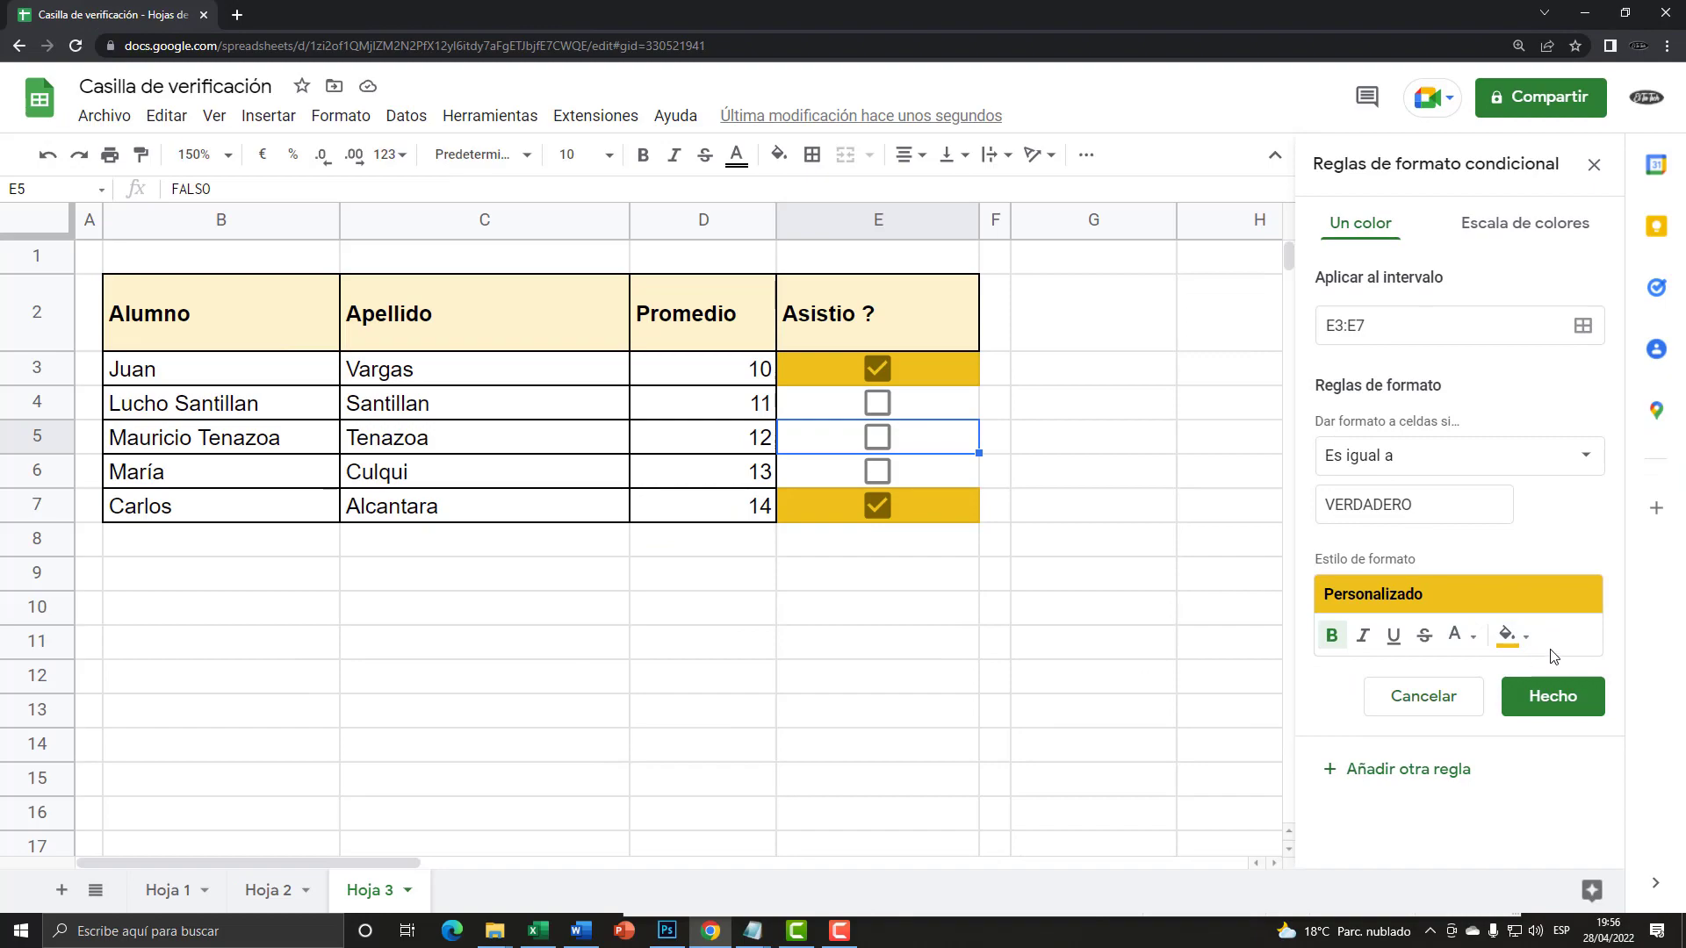
key(super+plus)
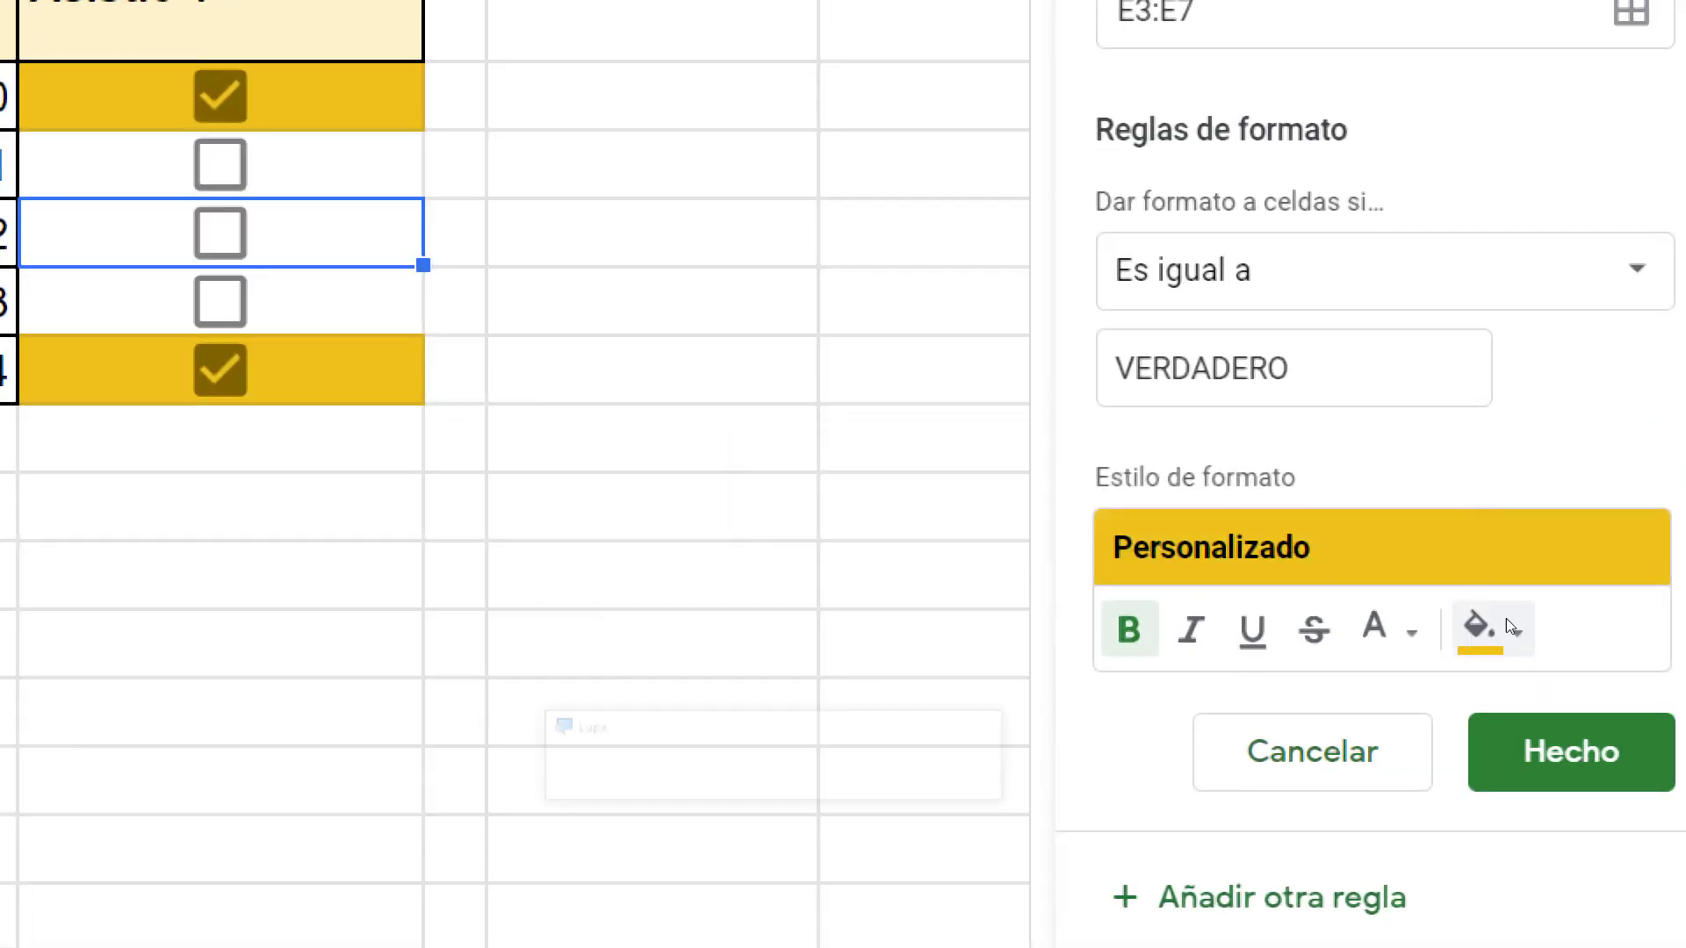
click(1522, 642)
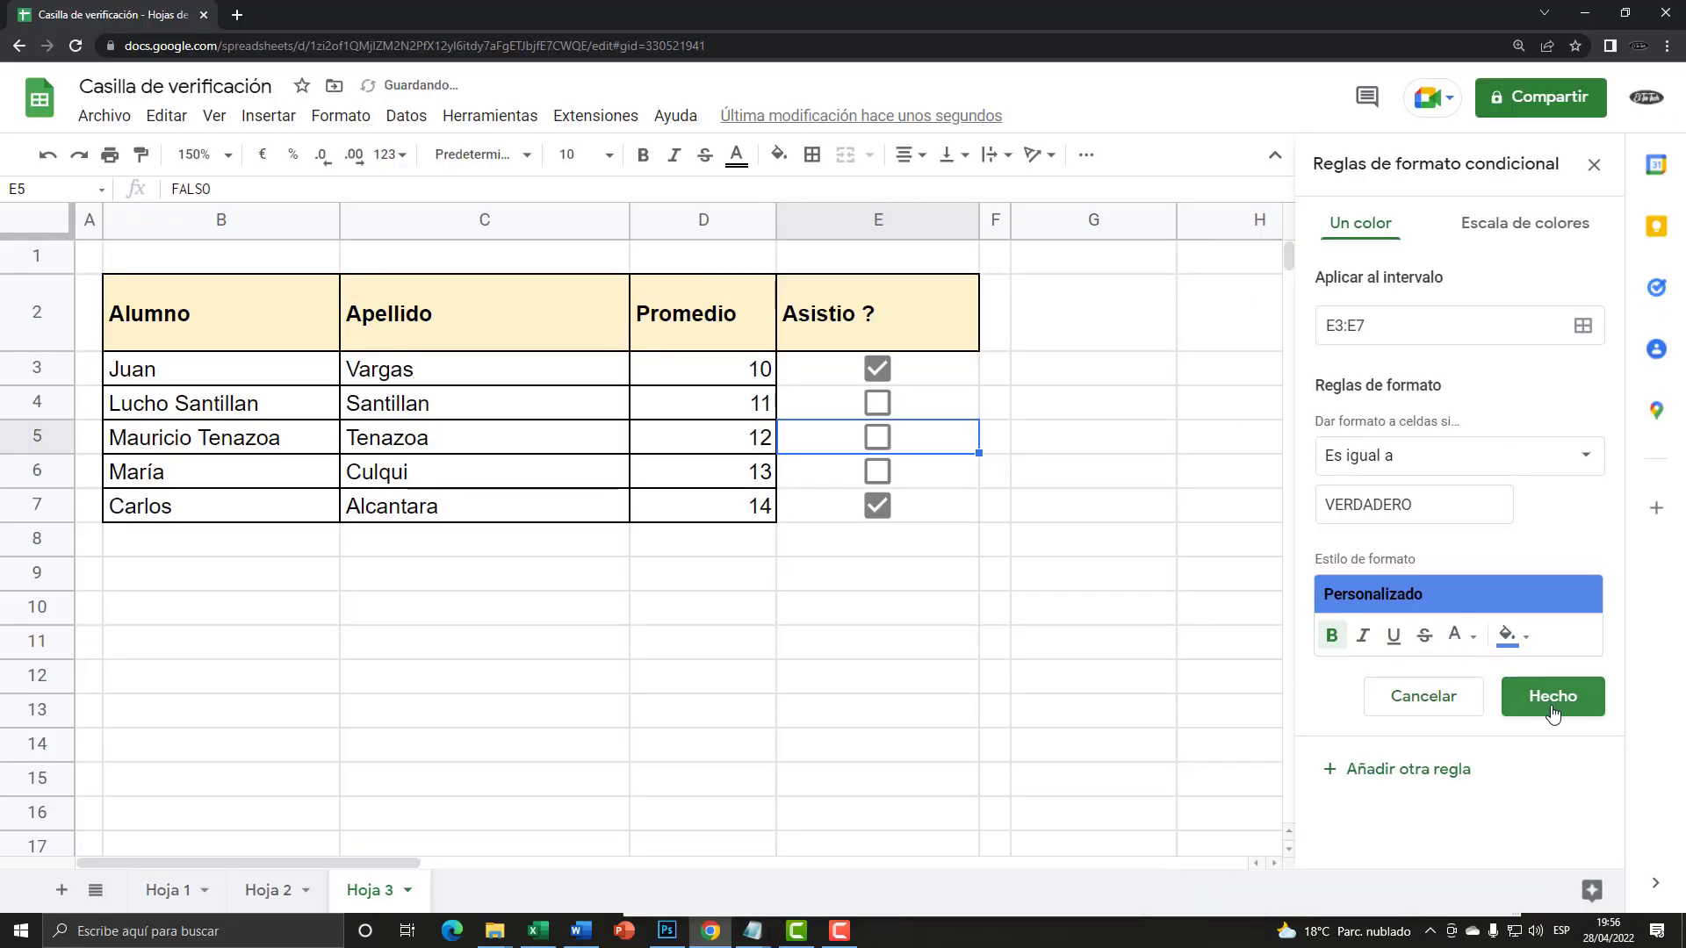
click(1426, 820)
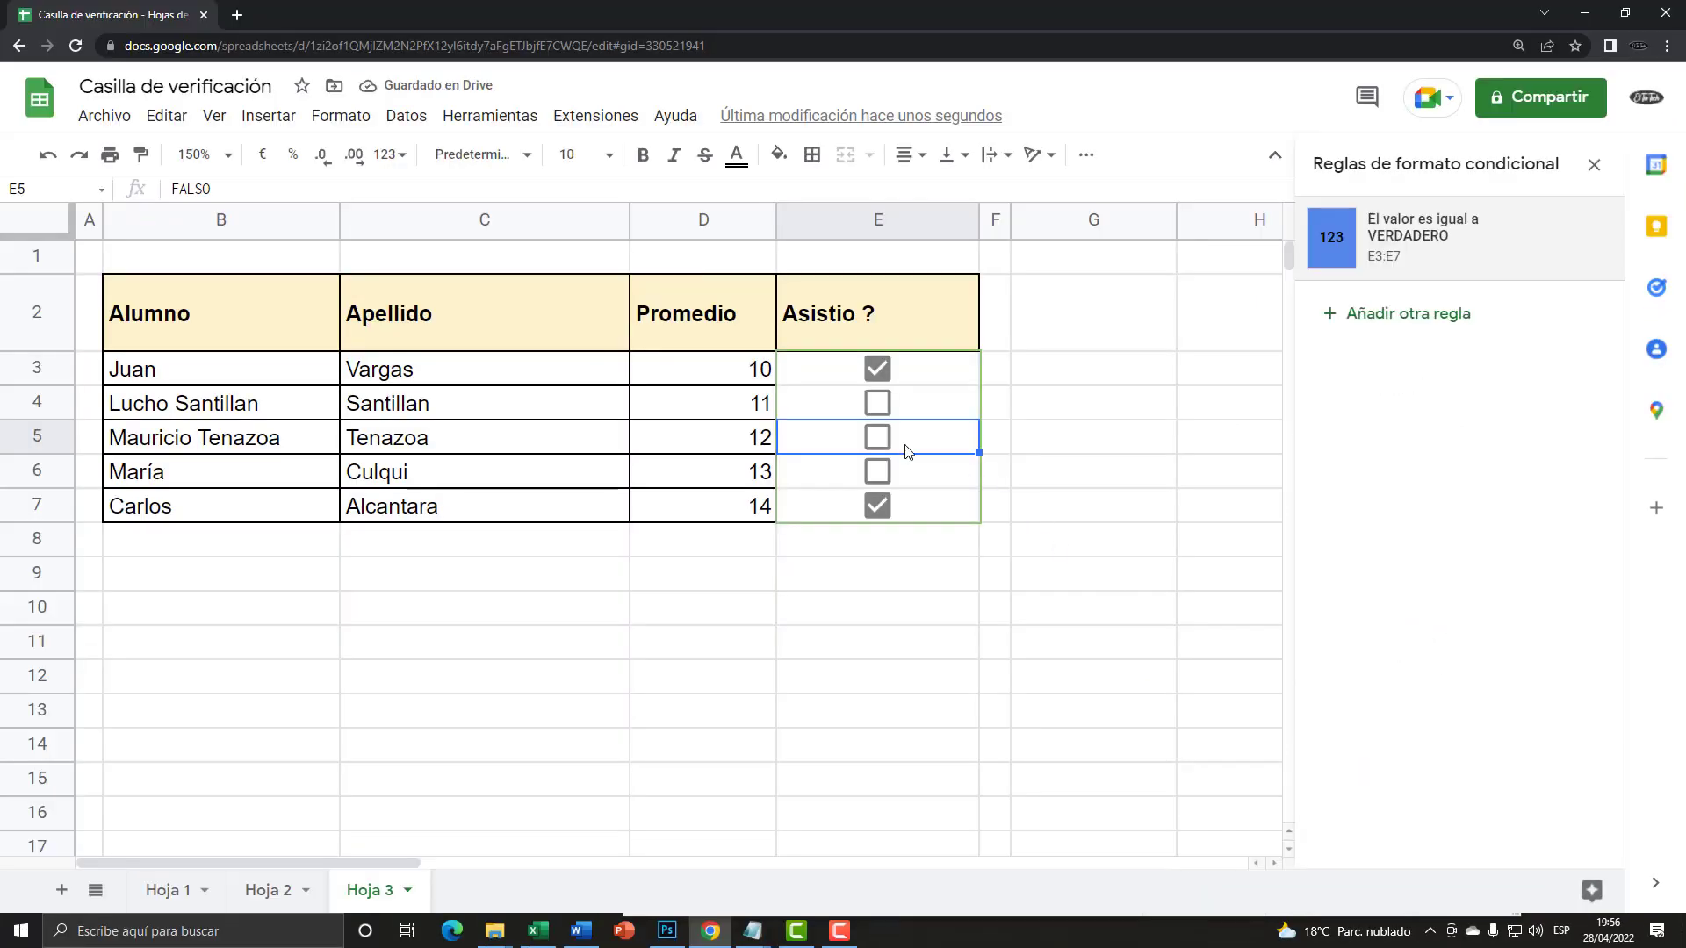
- Test the blue rule by toggling the attendance checkboxes, leaving only E4 and E6 ticked
click(877, 437)
click(877, 506)
click(877, 437)
click(876, 369)
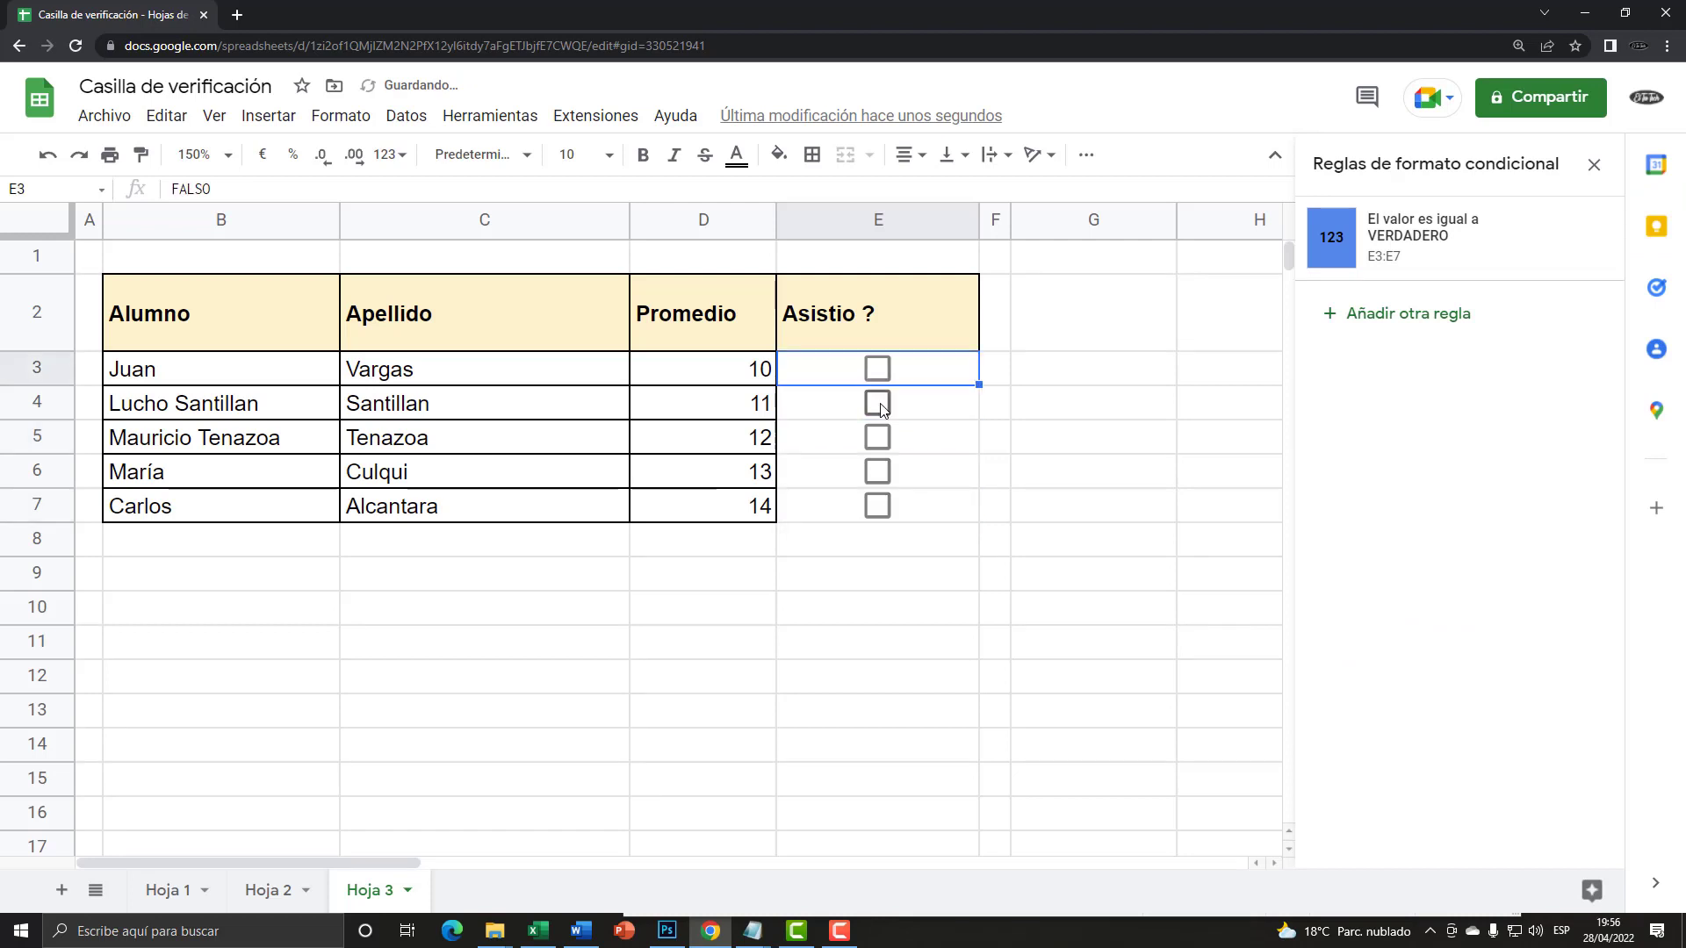
click(877, 402)
click(877, 472)
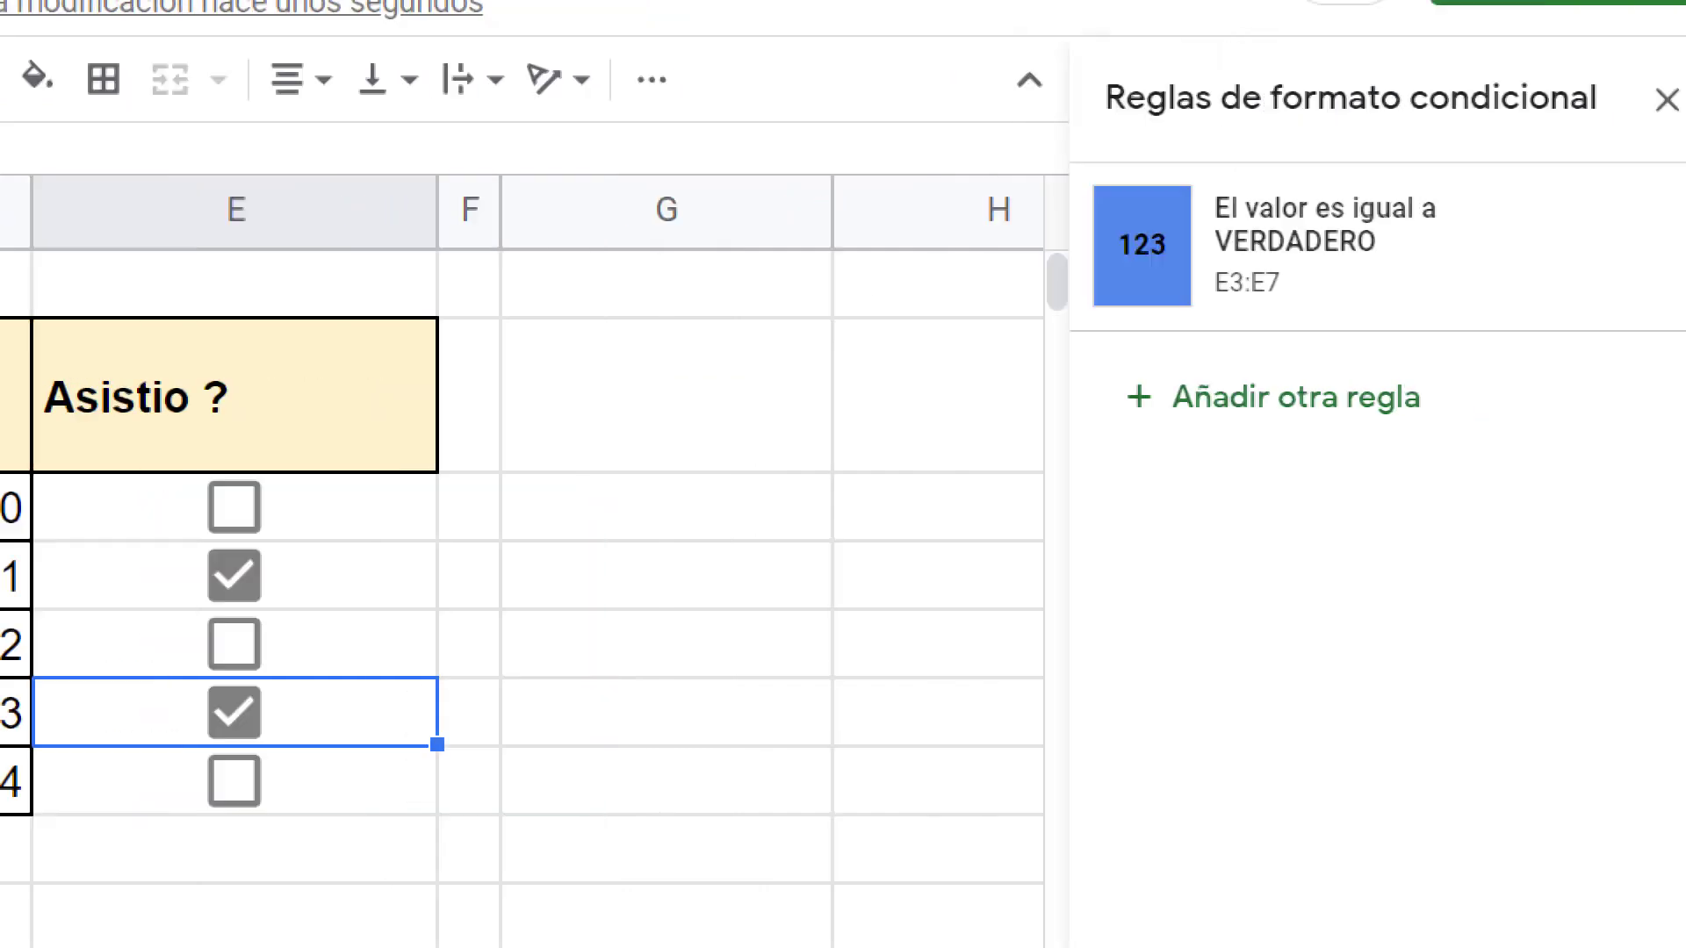
- Reopen the blue rule for E3:E7, replace its comparison value with TRUE, and save the rule
click(1635, 246)
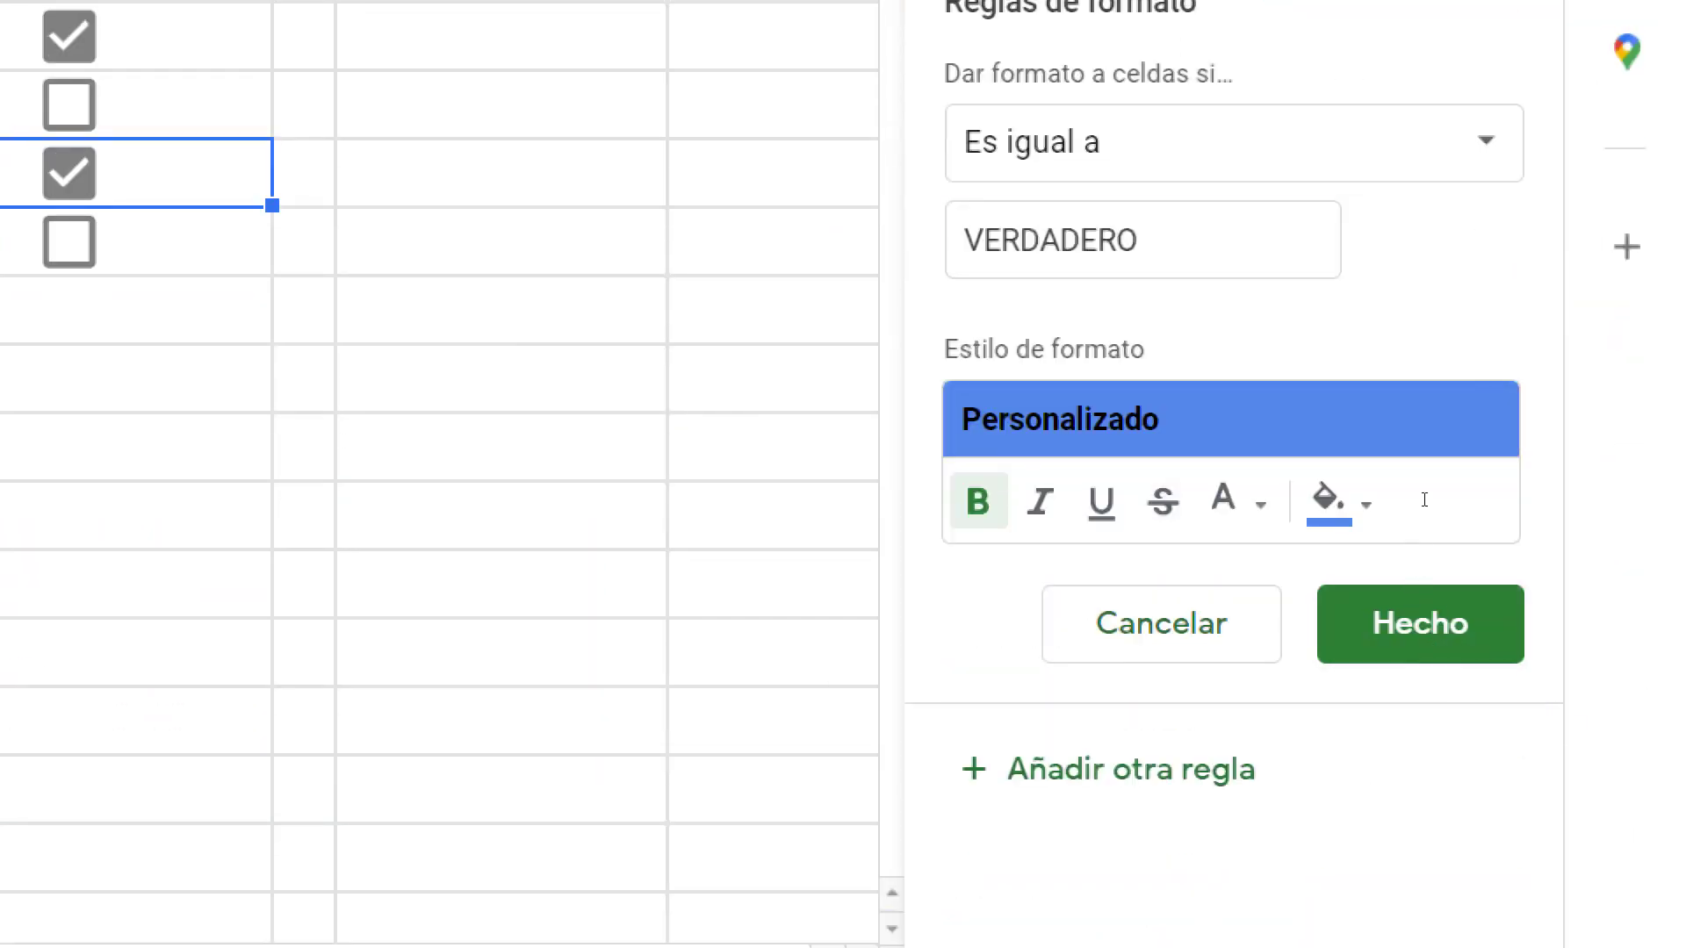
click(1444, 494)
double_click(1448, 503)
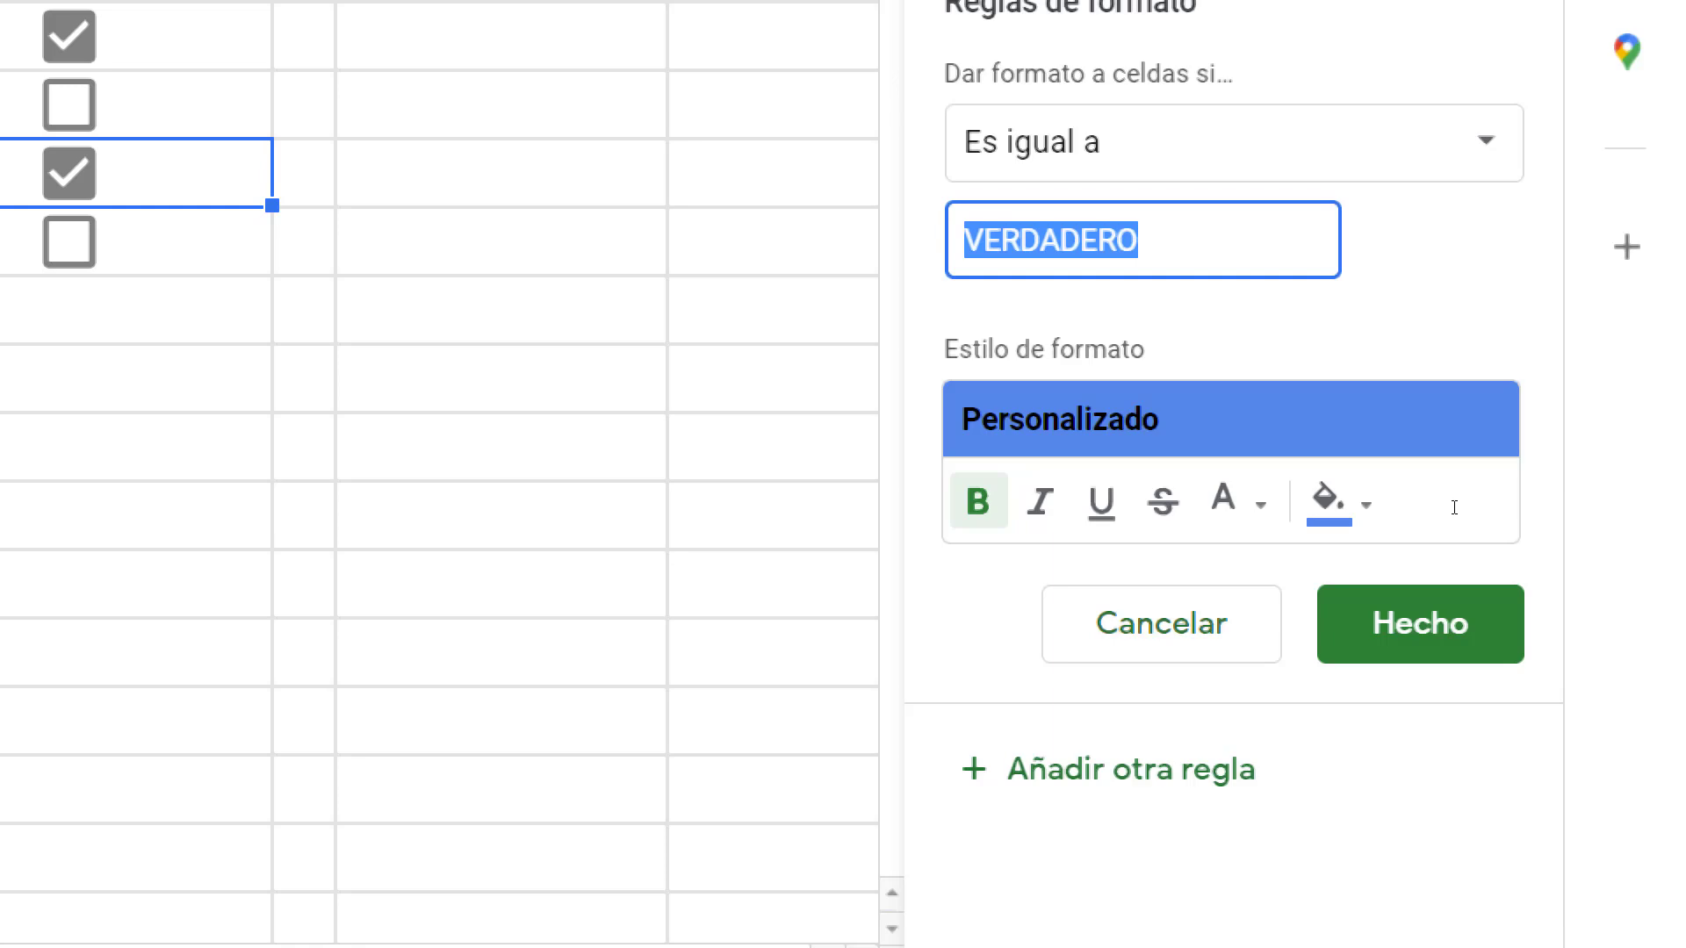
text(TRUE)
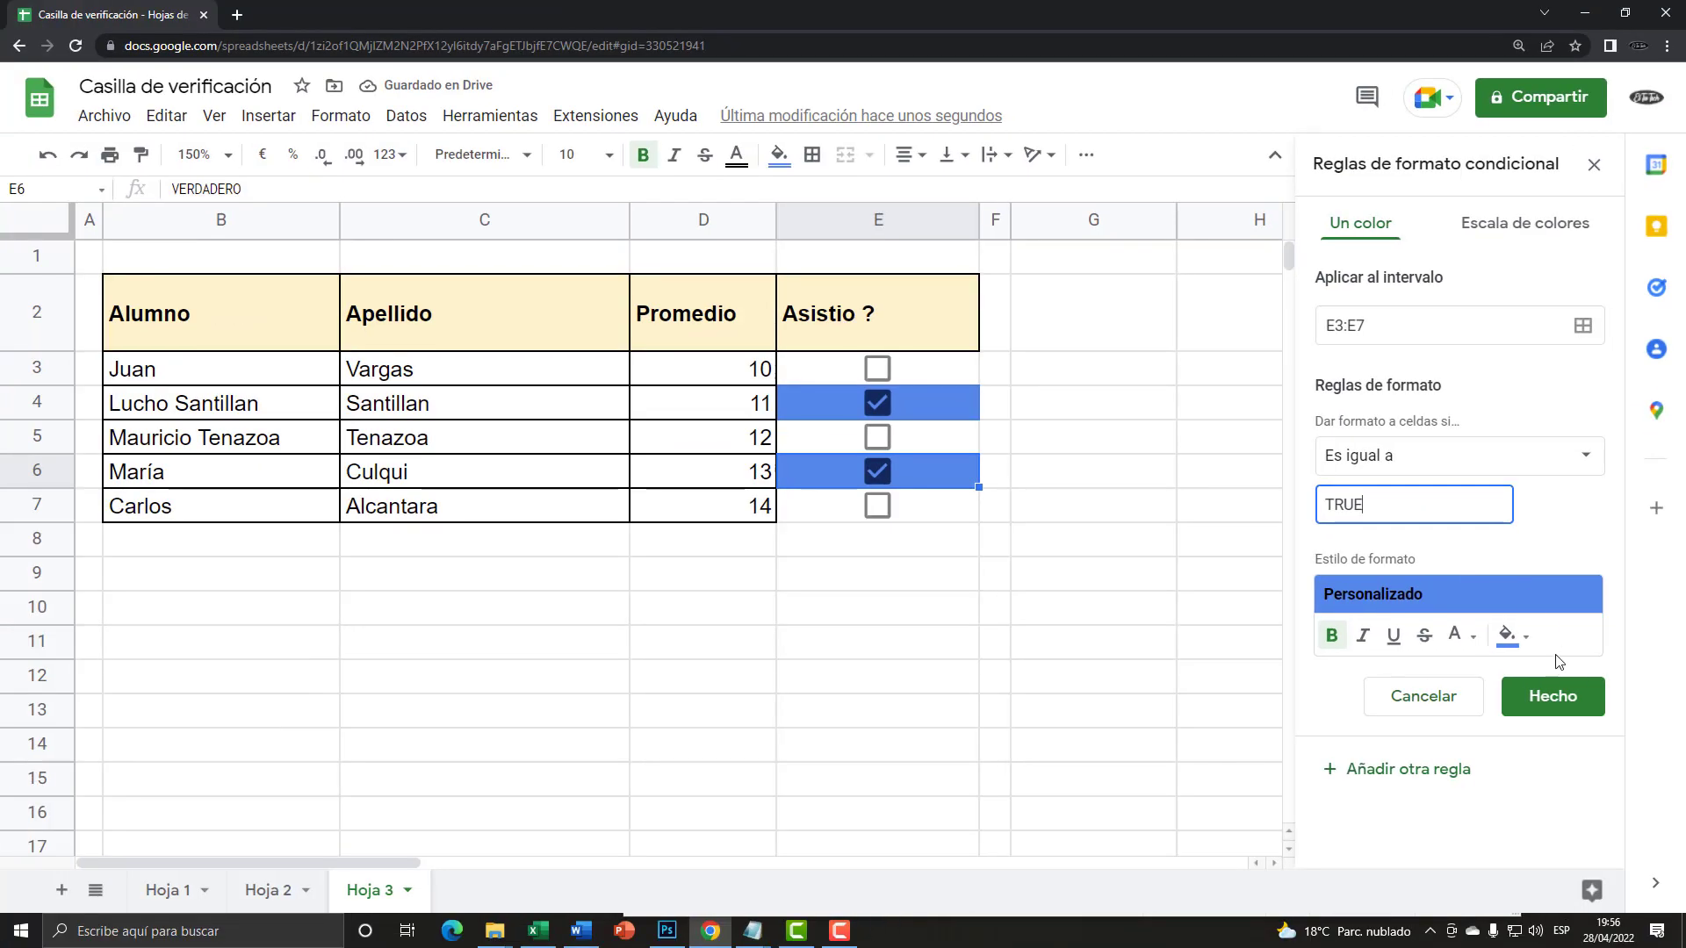
click(1419, 859)
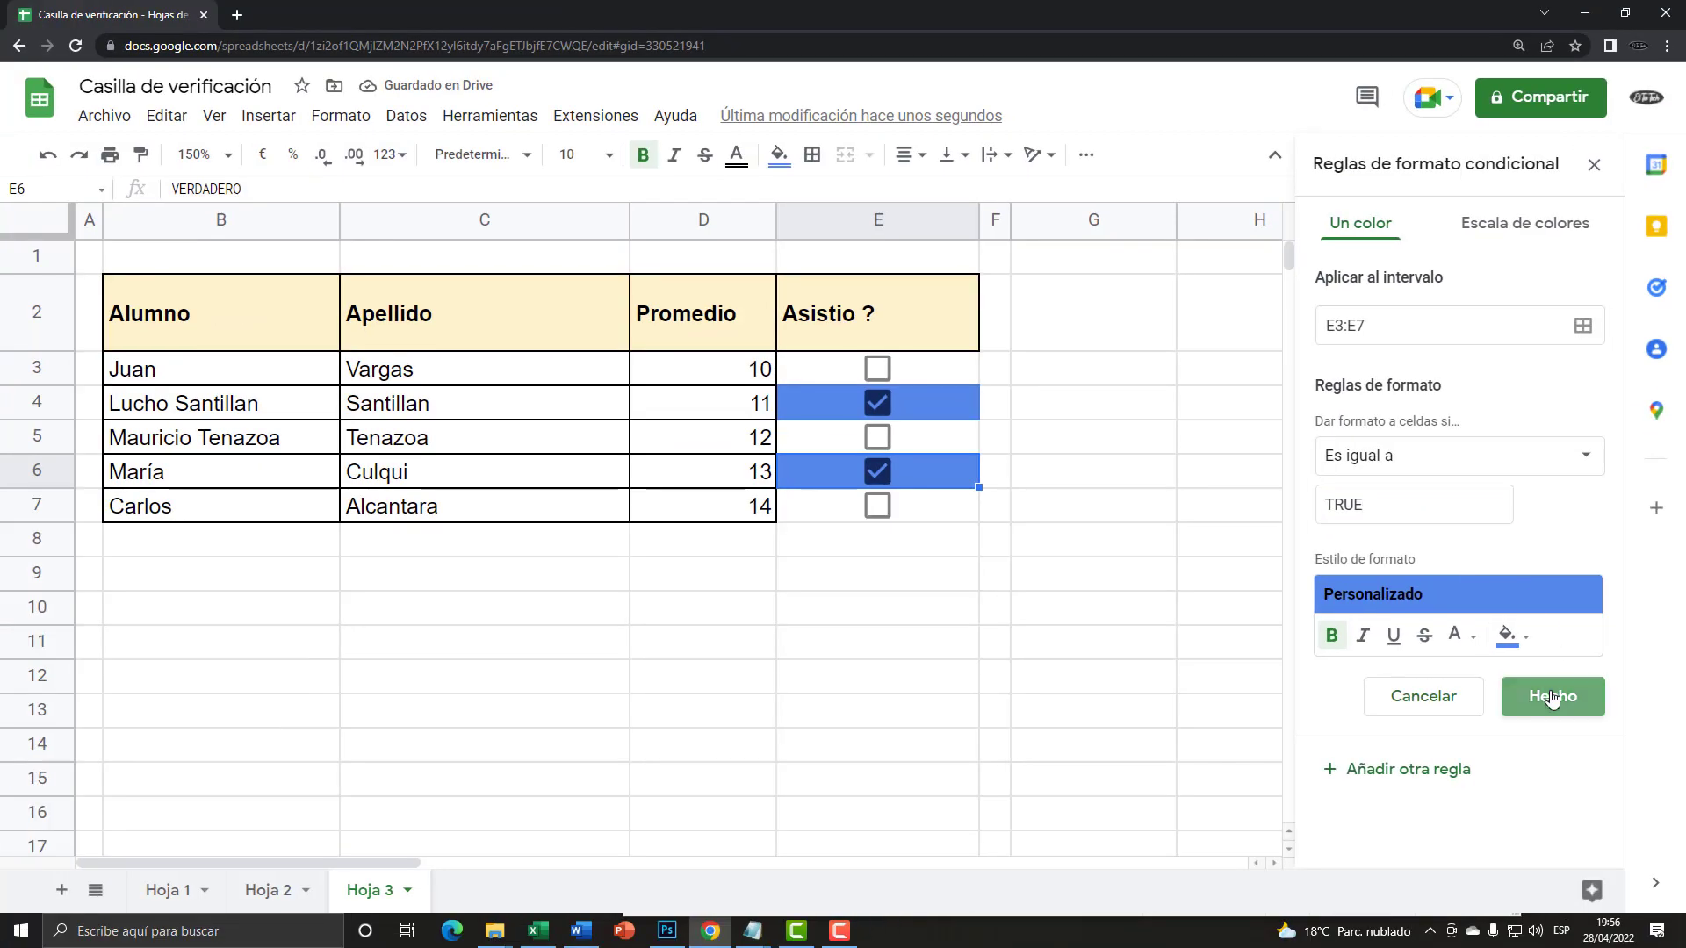
- Test the corrected rule by clearing the checkboxes in E4 and E6 and ticking those in E7 and E6
click(902, 579)
click(883, 408)
click(880, 472)
click(880, 507)
click(885, 477)
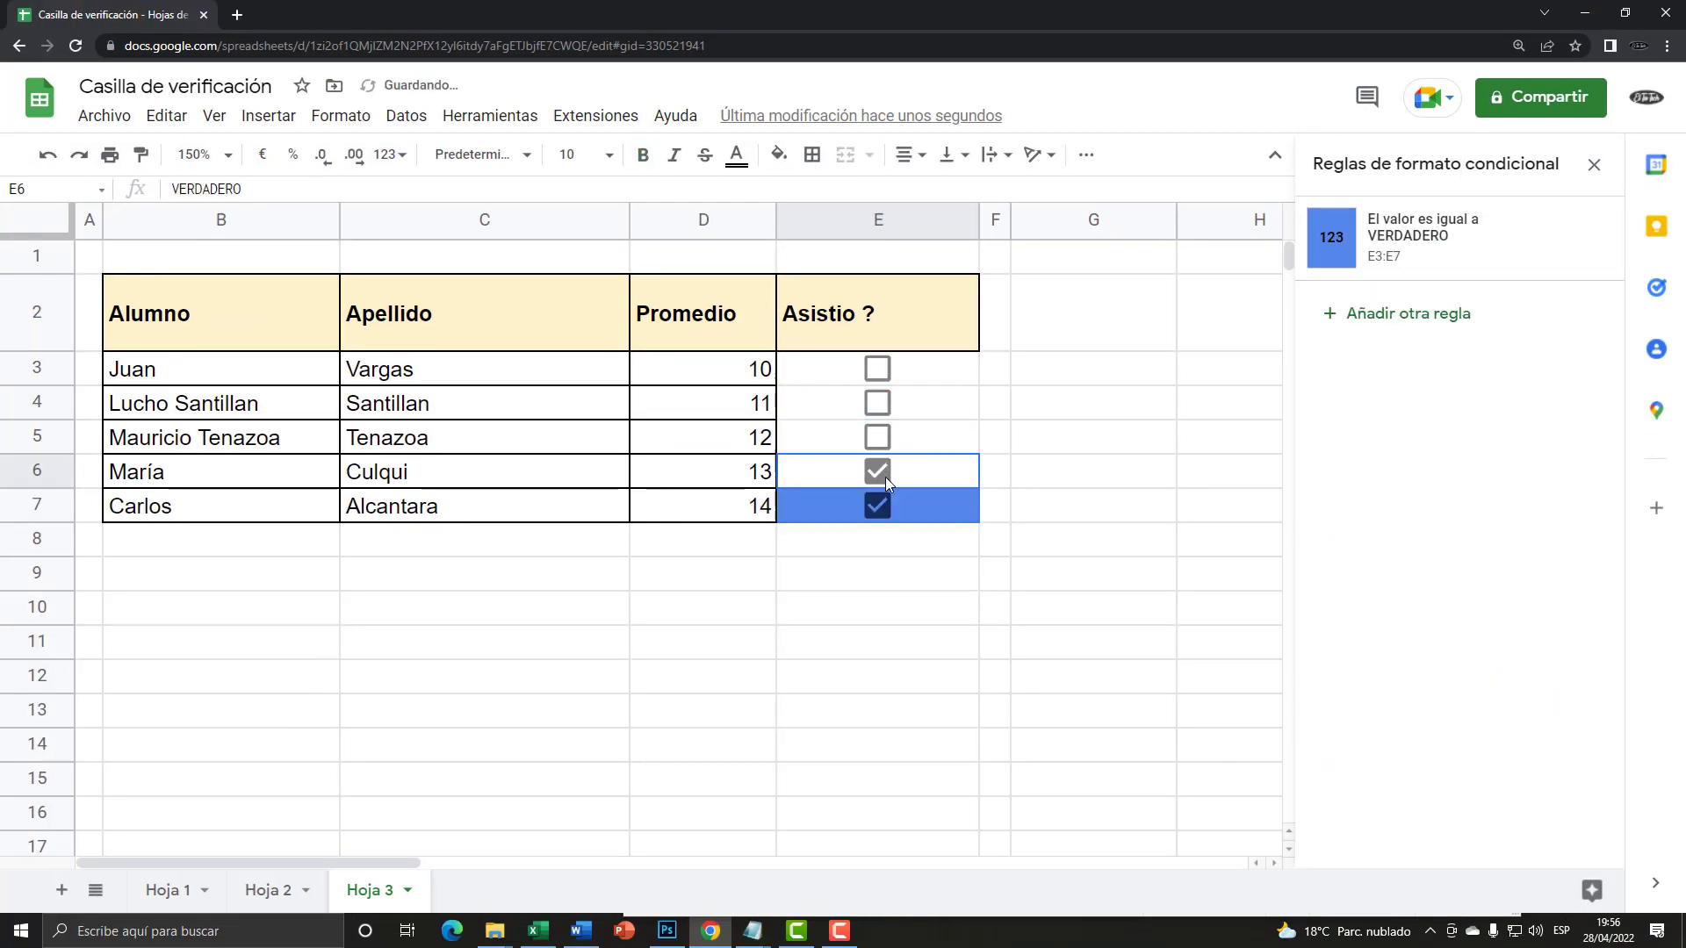
- Tick the attendance checkboxes in E5, E4 and E3, and clear E3 and E4 again
click(878, 438)
click(878, 403)
click(878, 368)
click(878, 369)
click(880, 406)
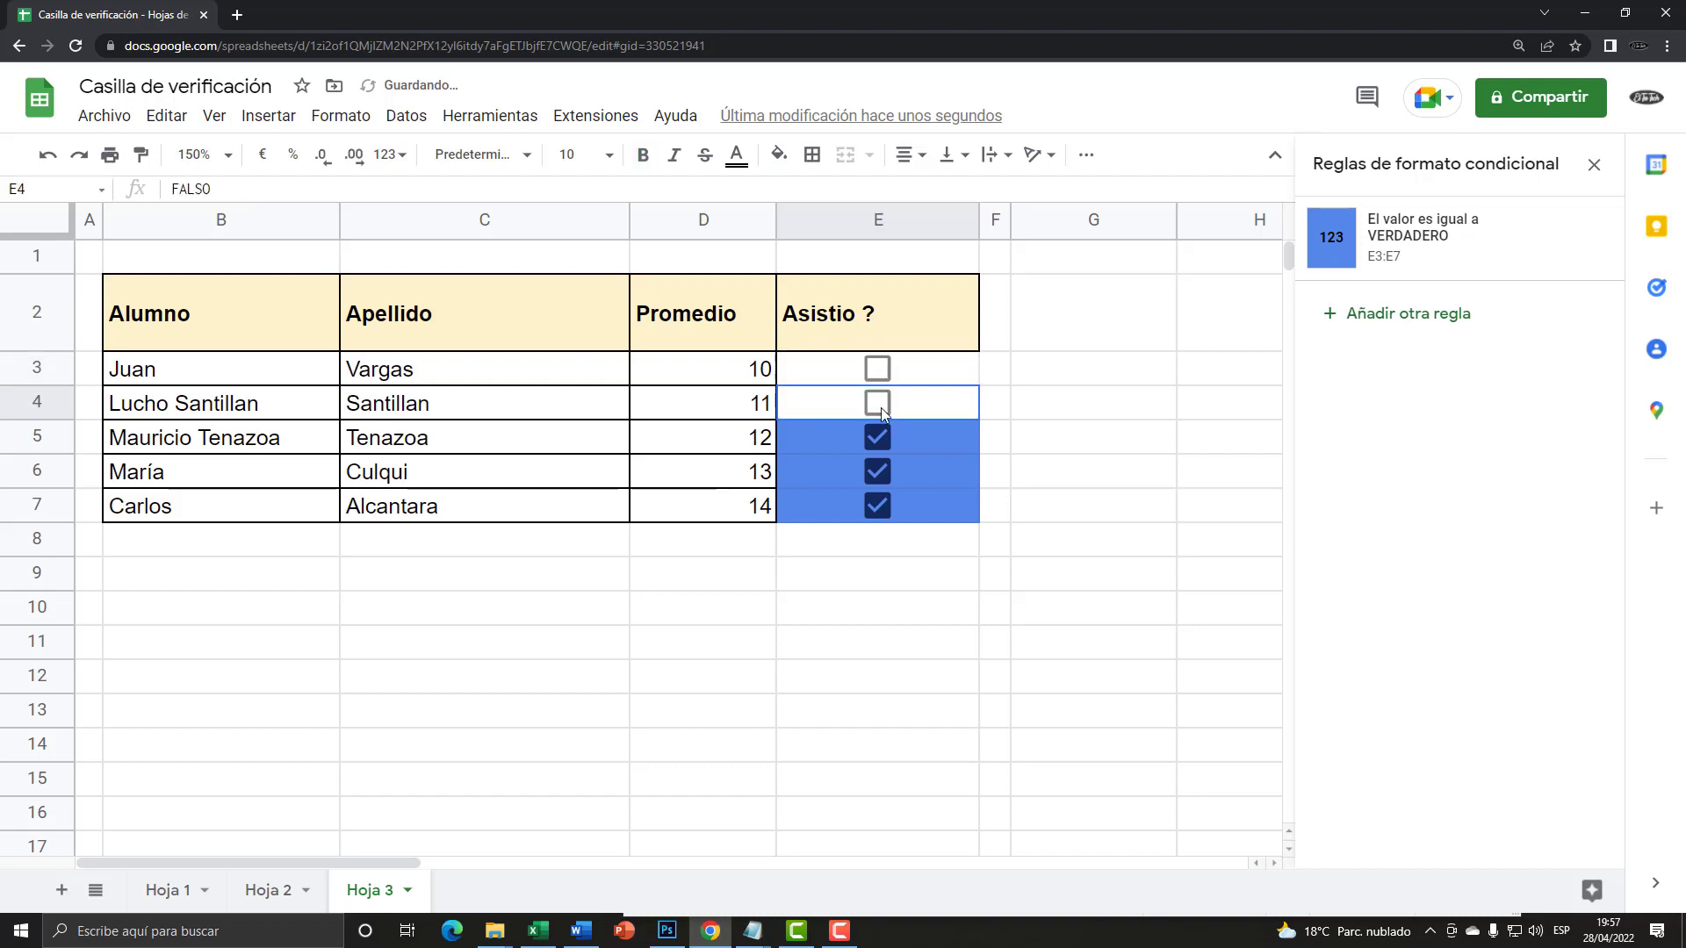
- Clear the remaining ticks in E5, E6 and E7, and tick only the checkboxes in E6 and E4
click(878, 437)
click(878, 472)
click(878, 506)
click(878, 471)
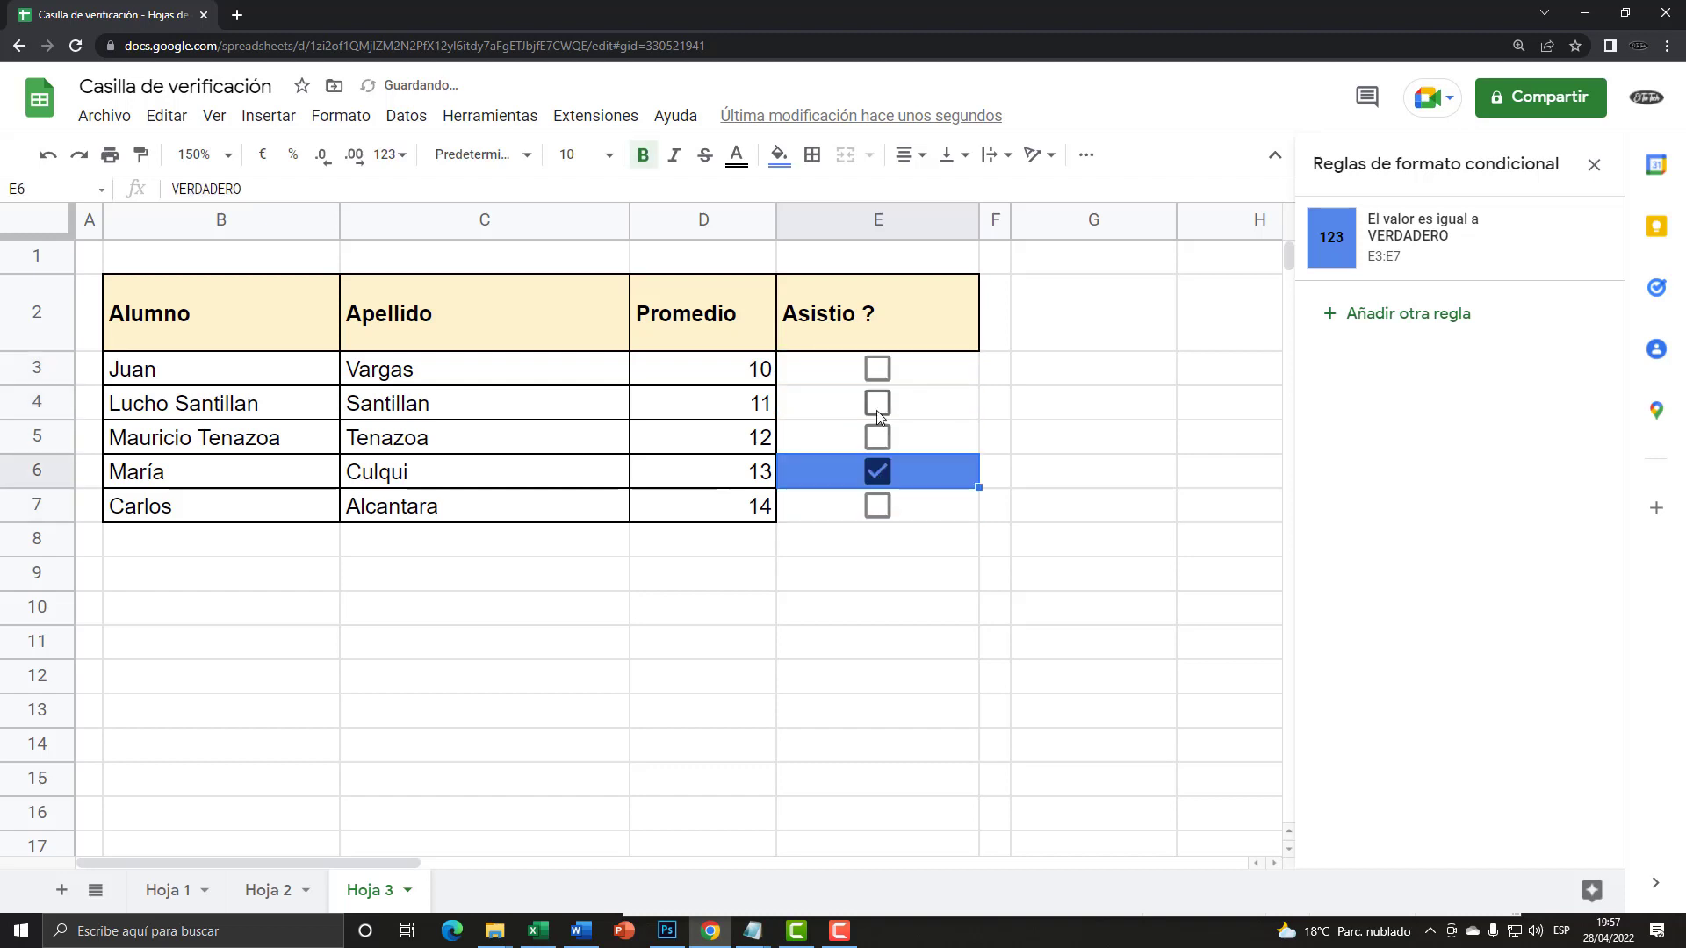
click(877, 406)
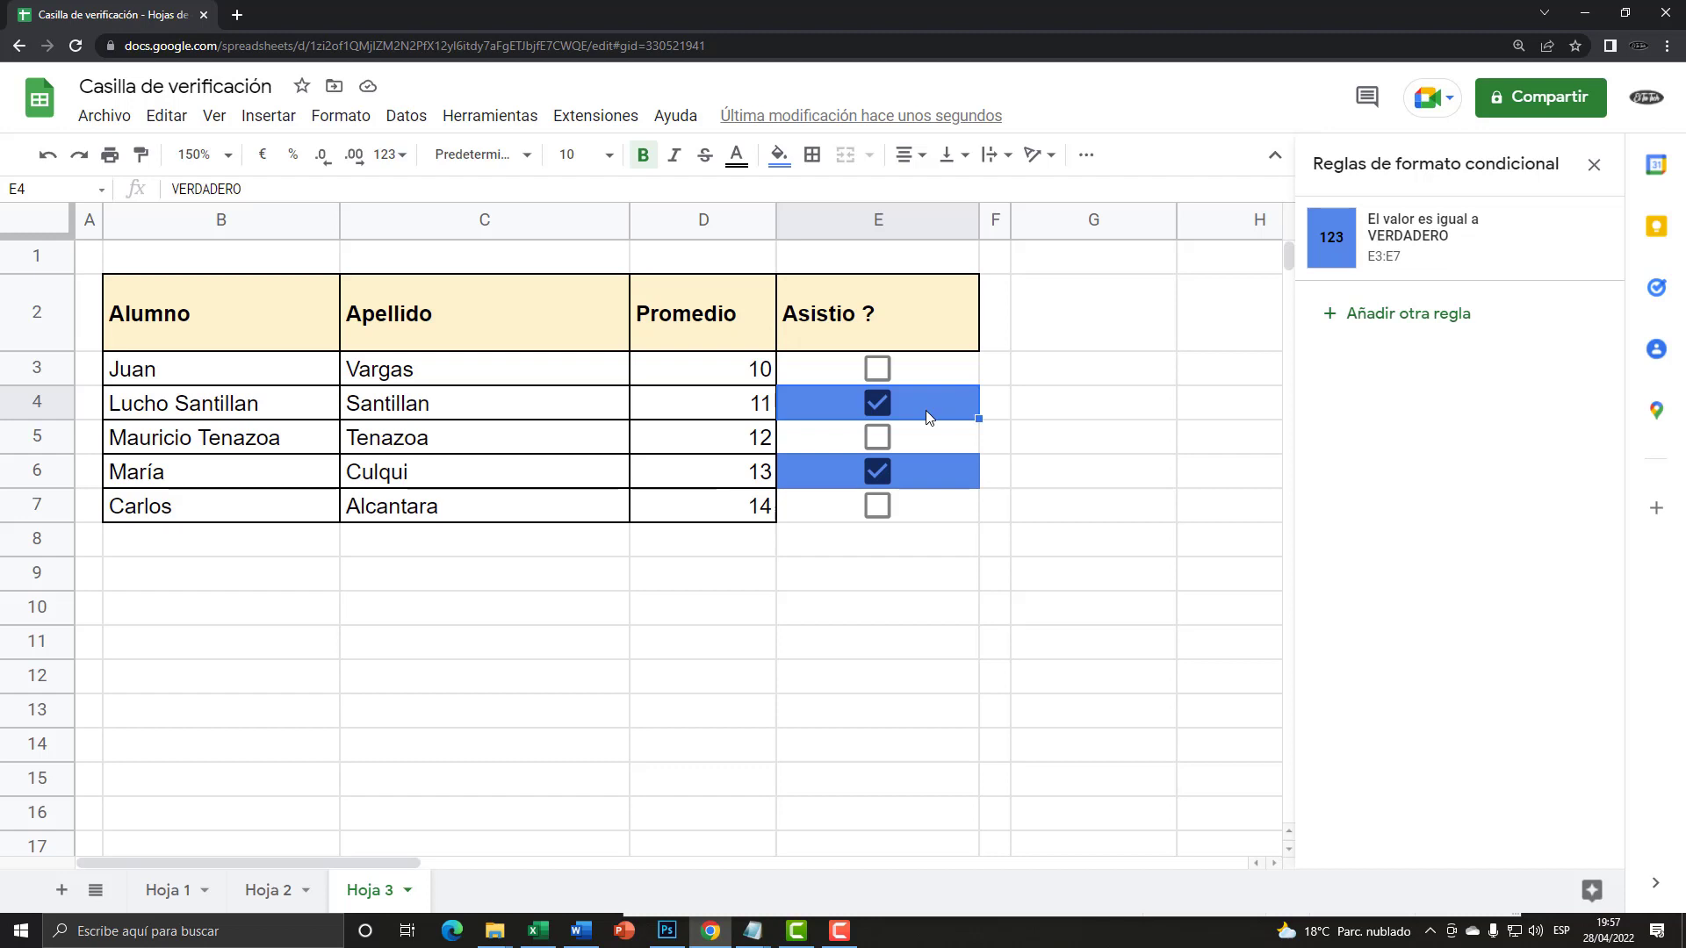
click(840, 930)
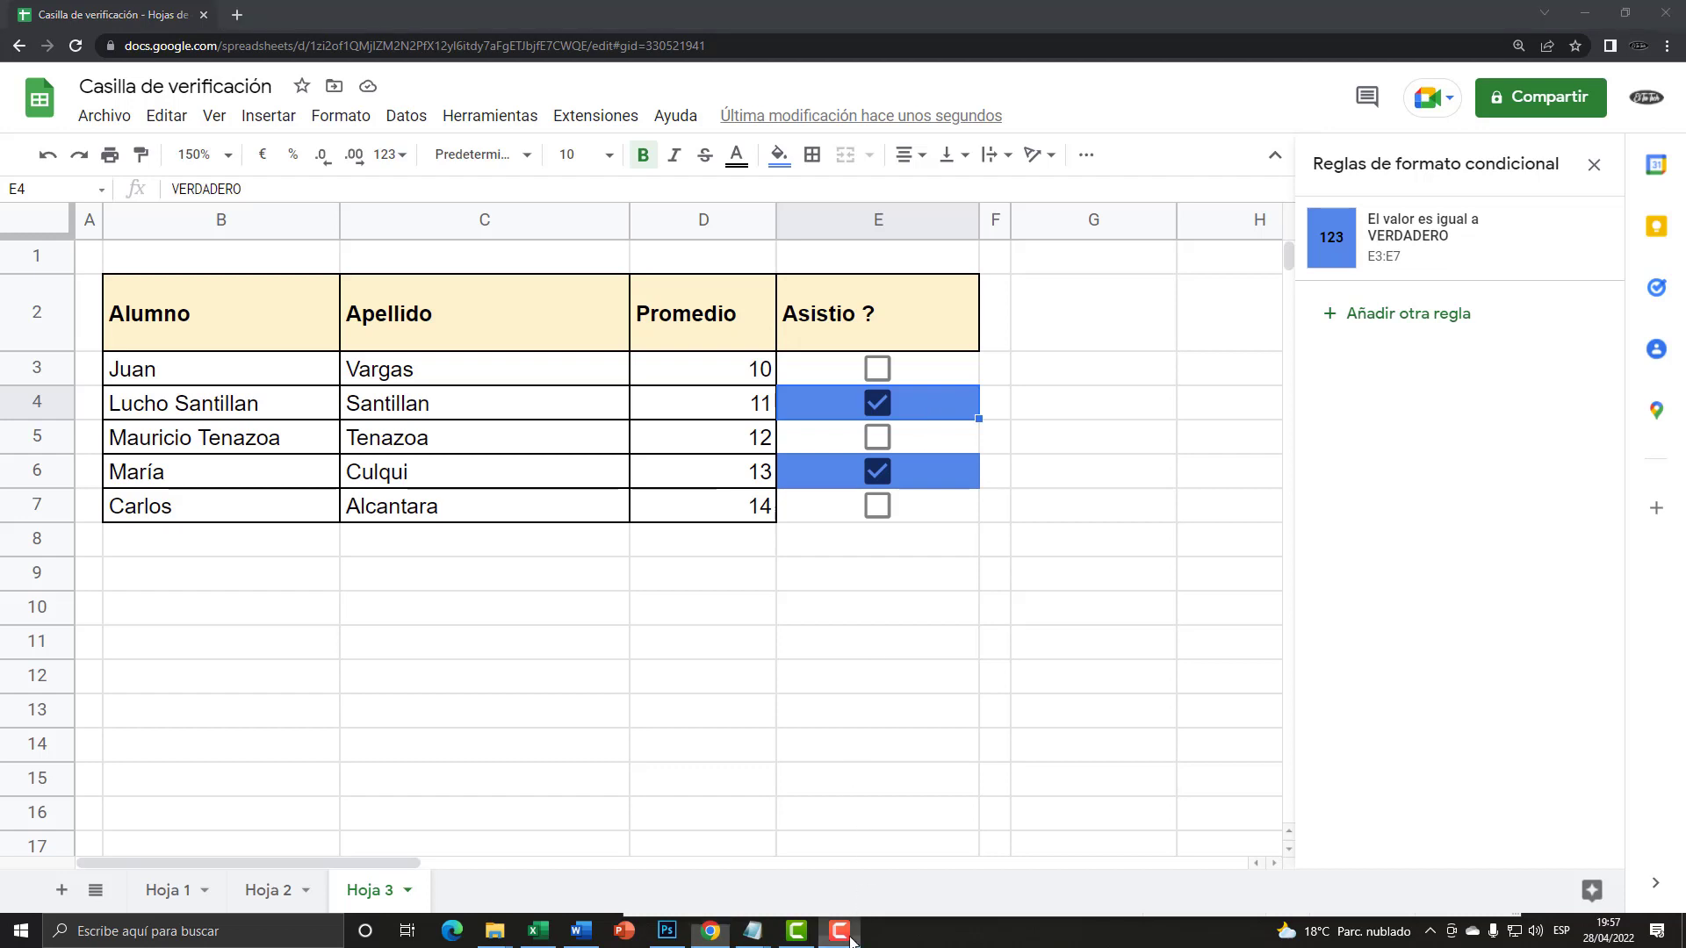